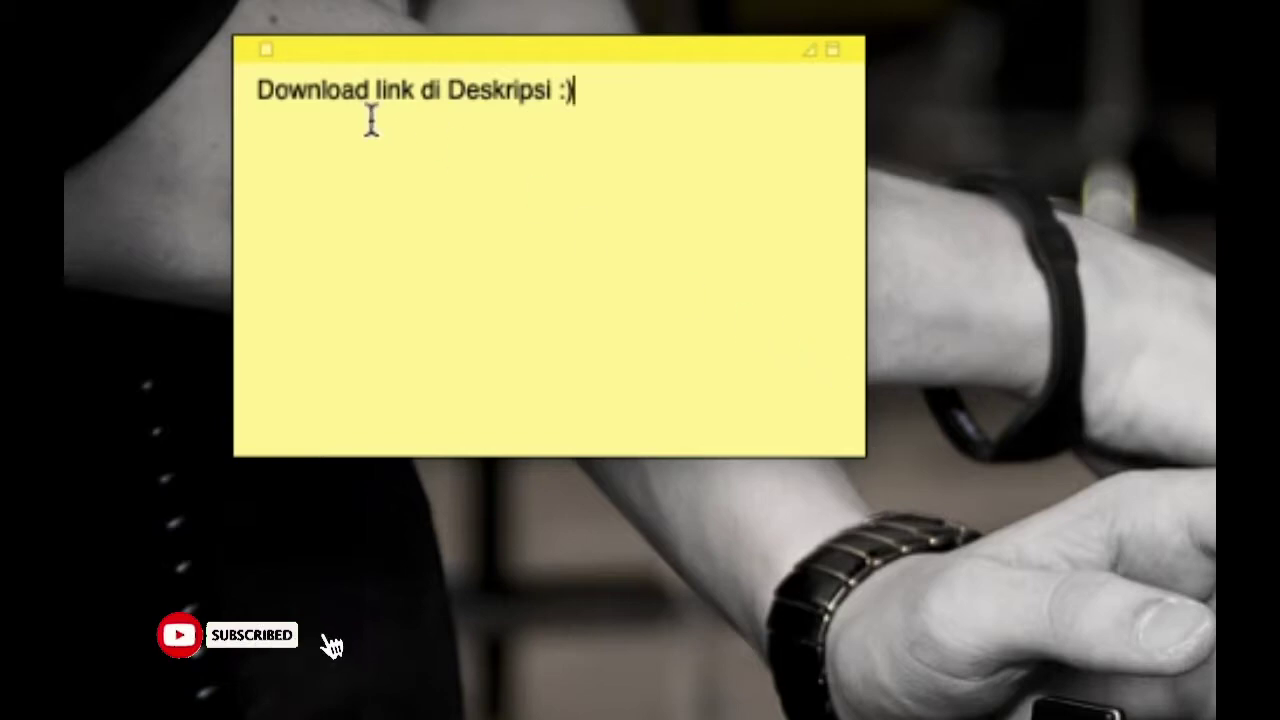
Step: Review the Google Drive download link in the install mac note and minimize the Notes window
click(265, 49)
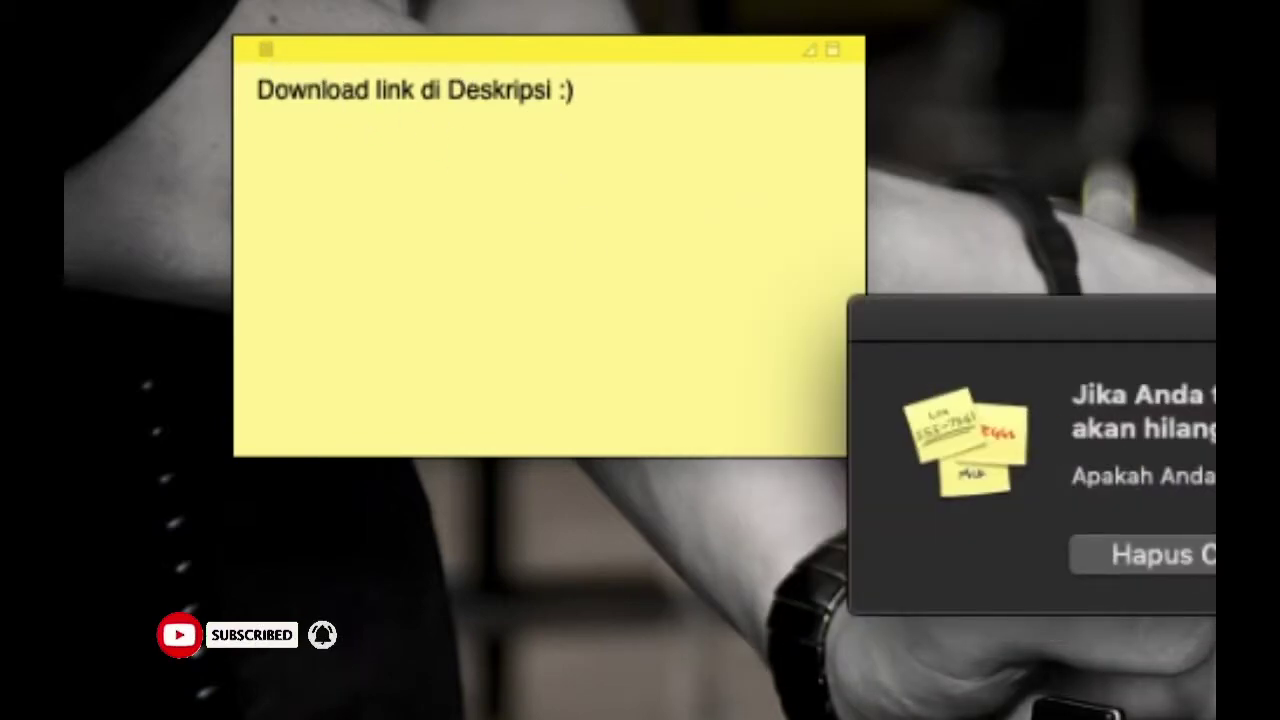
click(1279, 554)
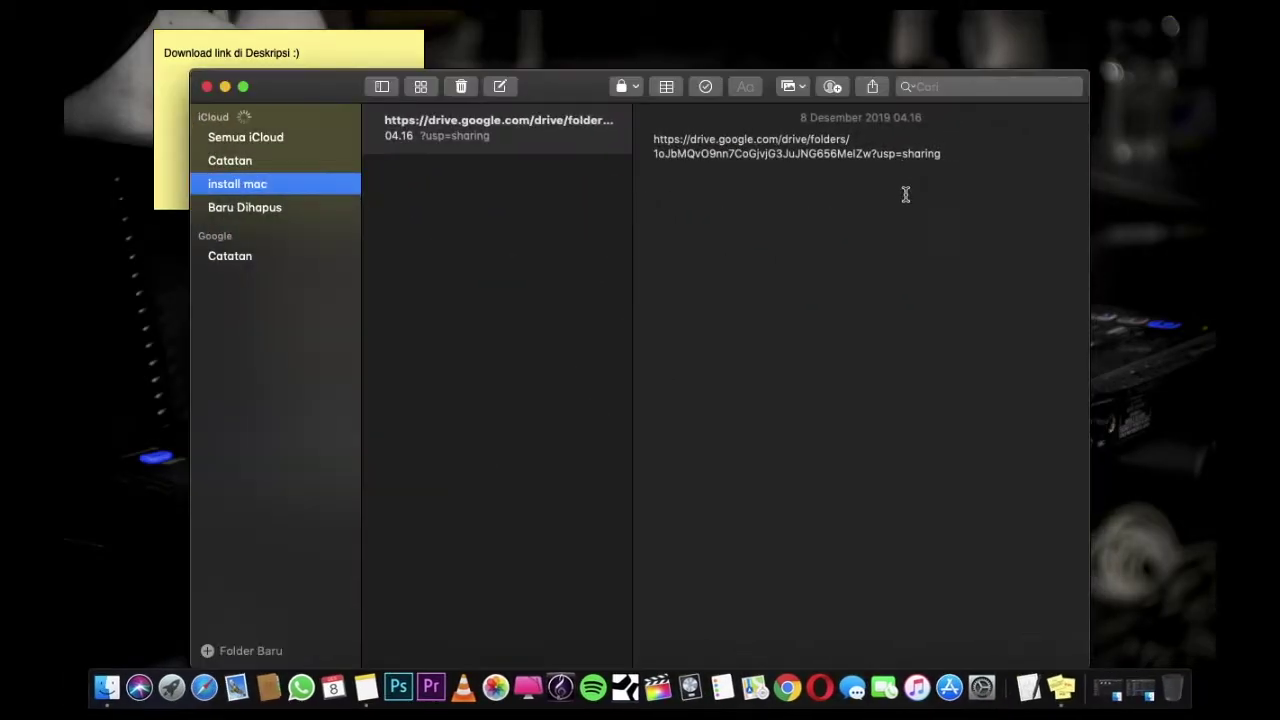
drag(979, 165, 654, 140)
click(807, 197)
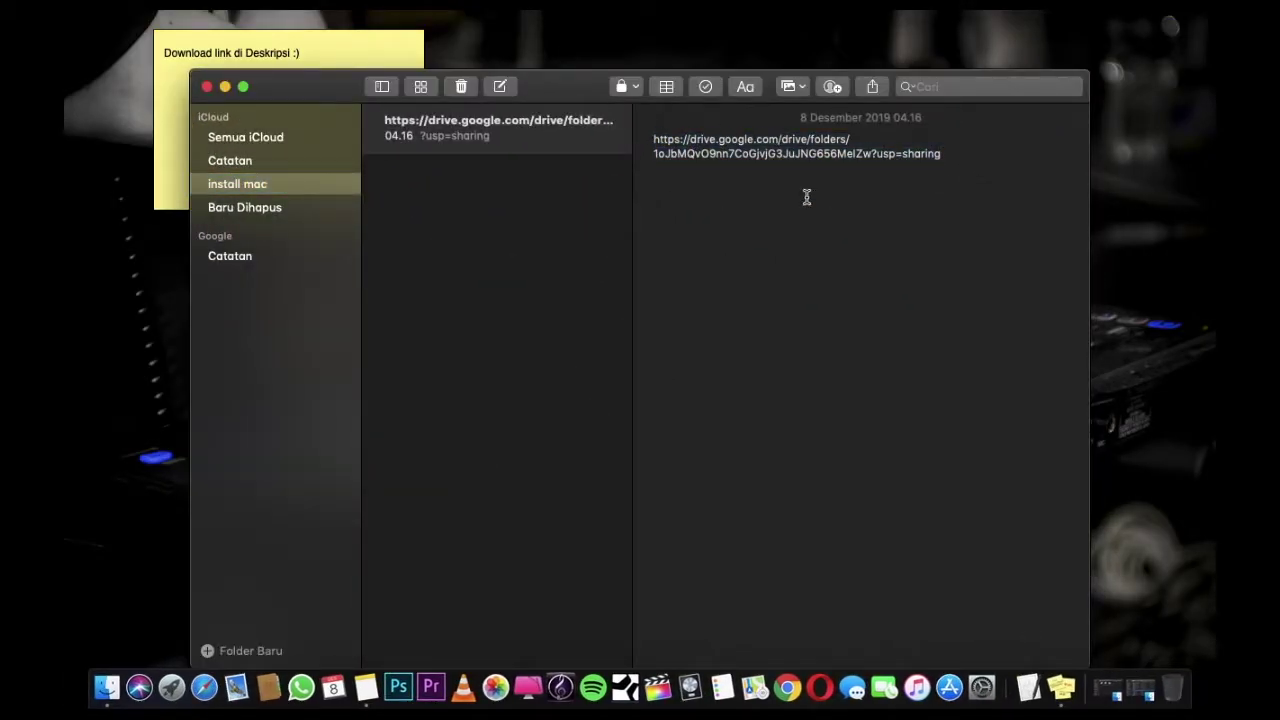
click(226, 87)
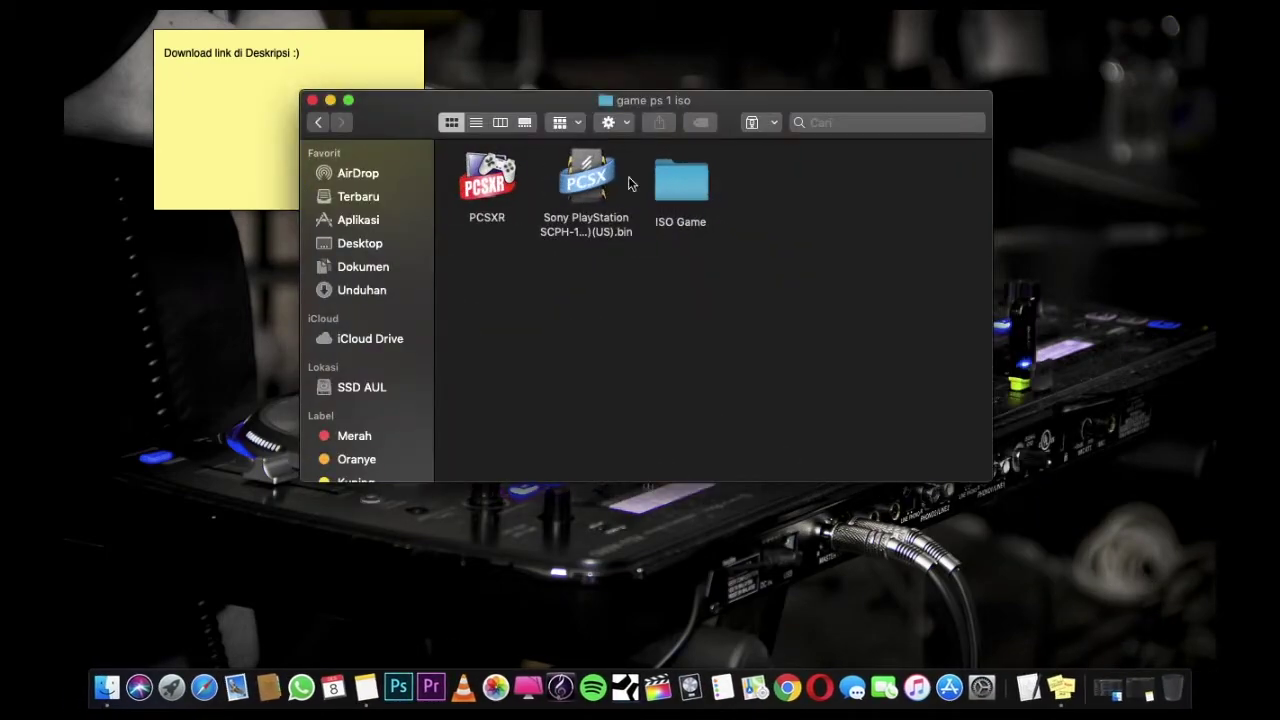
Step: Examine the PCSXR app, the Sony PlayStation BIOS file and the ISO Game folder in the game ps 1 iso folder
click(474, 200)
click(590, 192)
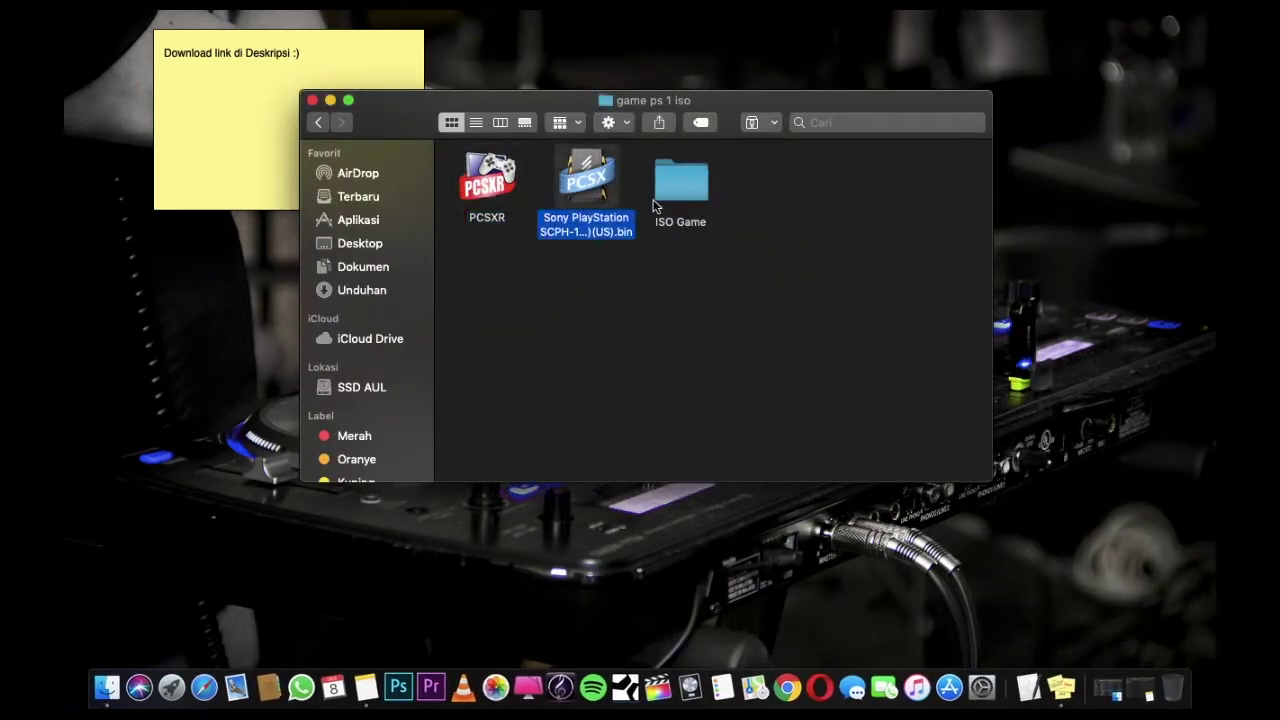
click(665, 200)
click(764, 283)
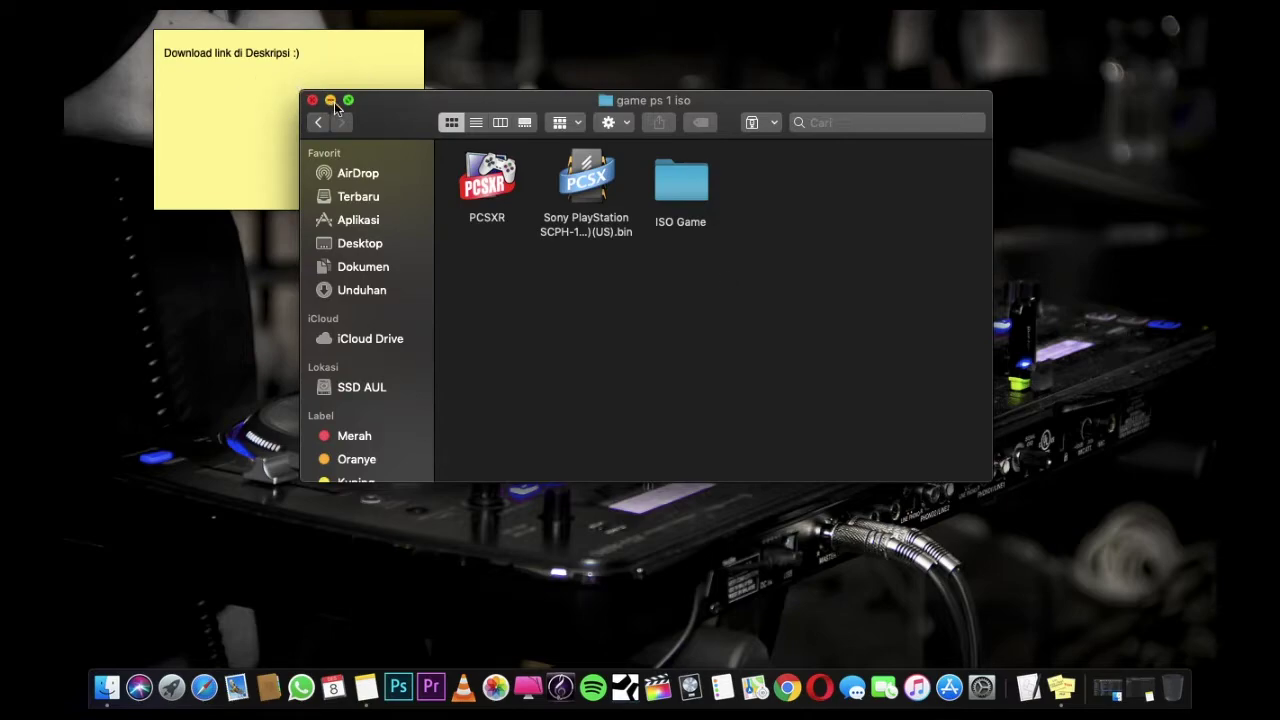
Step: Add the line "copy Sony PlayStation SCPH-1001 - DTLH-3000 BIOS v2.2 (1995-12-04)(Sony)(US) to" to the sticky note, using the BIOS file's name
click(599, 210)
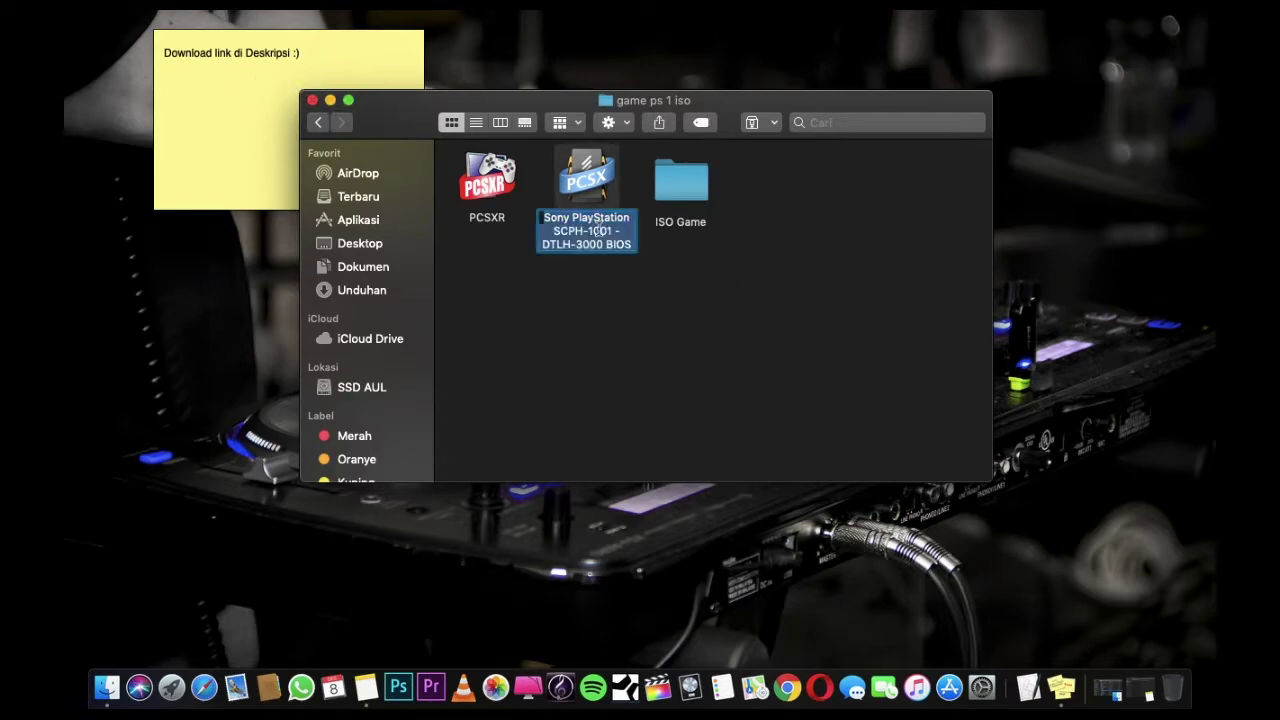
click(217, 111)
click(286, 52)
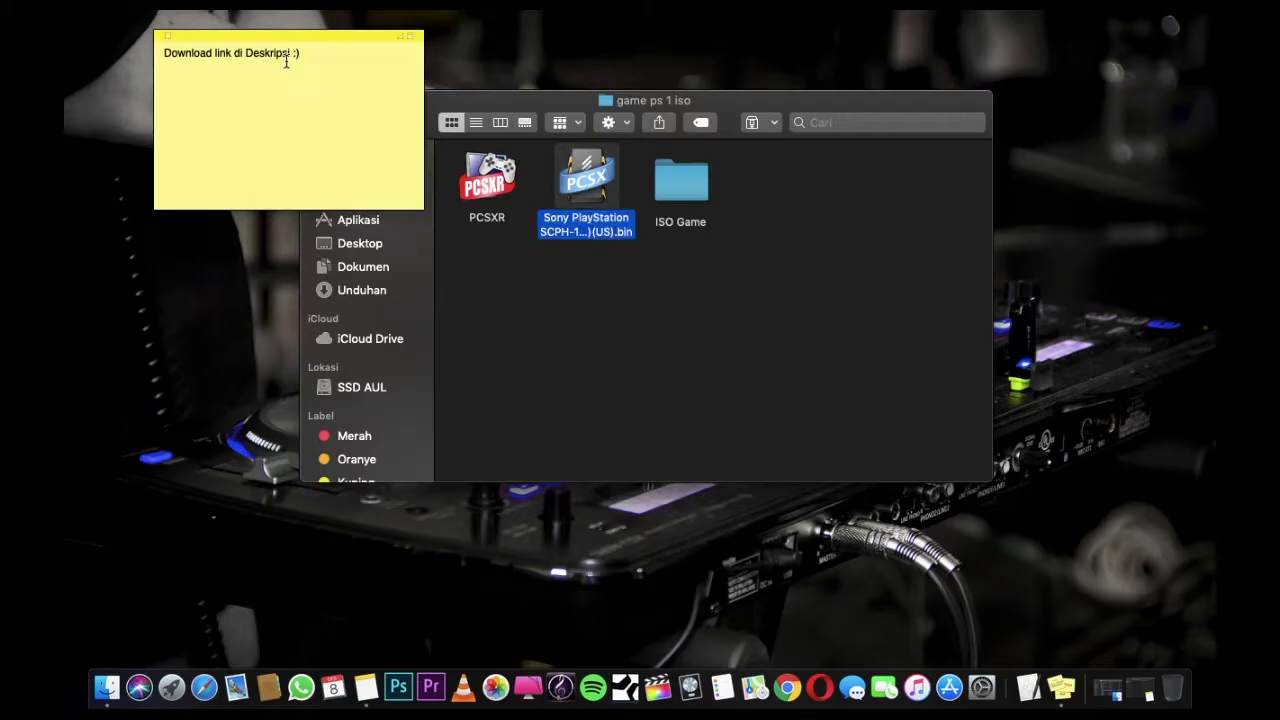
key(Return)
text(cpo)
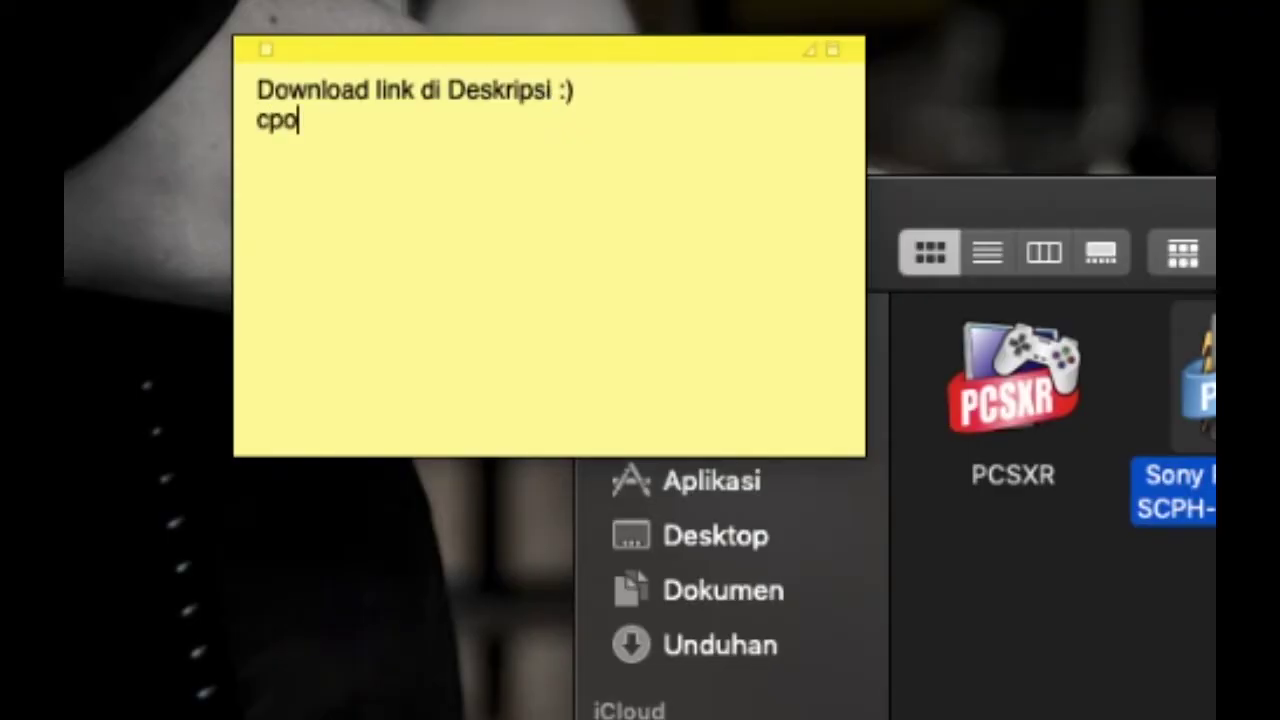
key(BackSpace)
key(BackSpace)
text(p)
key(BackSpace)
text(opy)
text(Sony PlayStation SCPH-1001 - DTLH-3000 BIOS v2.2 (1995-12-04)(Sony)(US))
text(t)
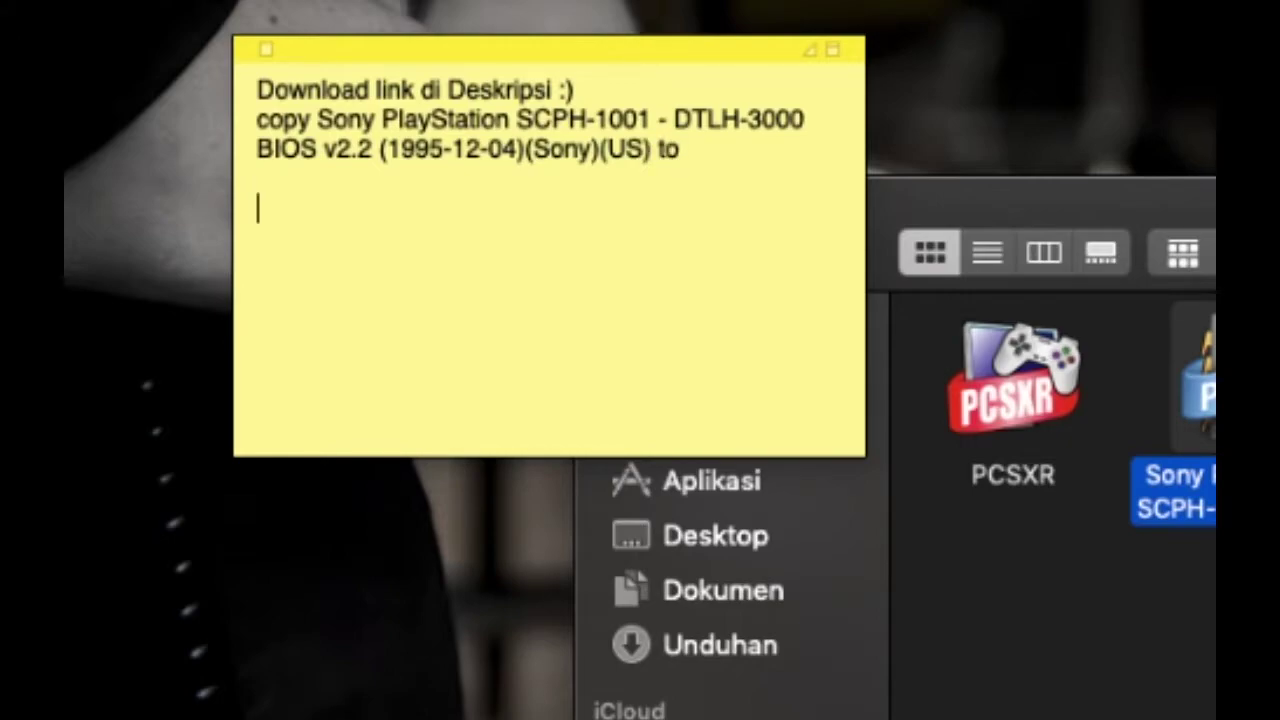
Step: Add the line "Command + shift + G" to the sticky note, below a blank line
text(comaa)
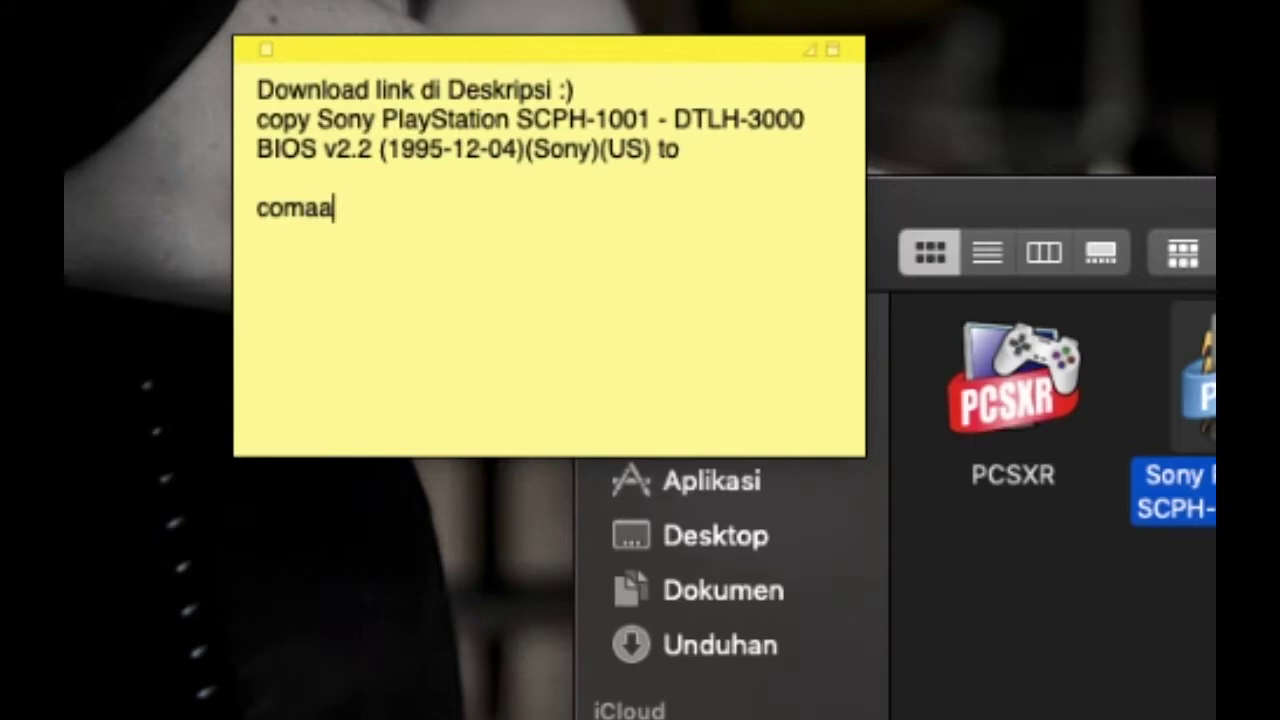
text(nd)
key(BackSpace)
key(BackSpace)
key(BackSpace)
text(mand)
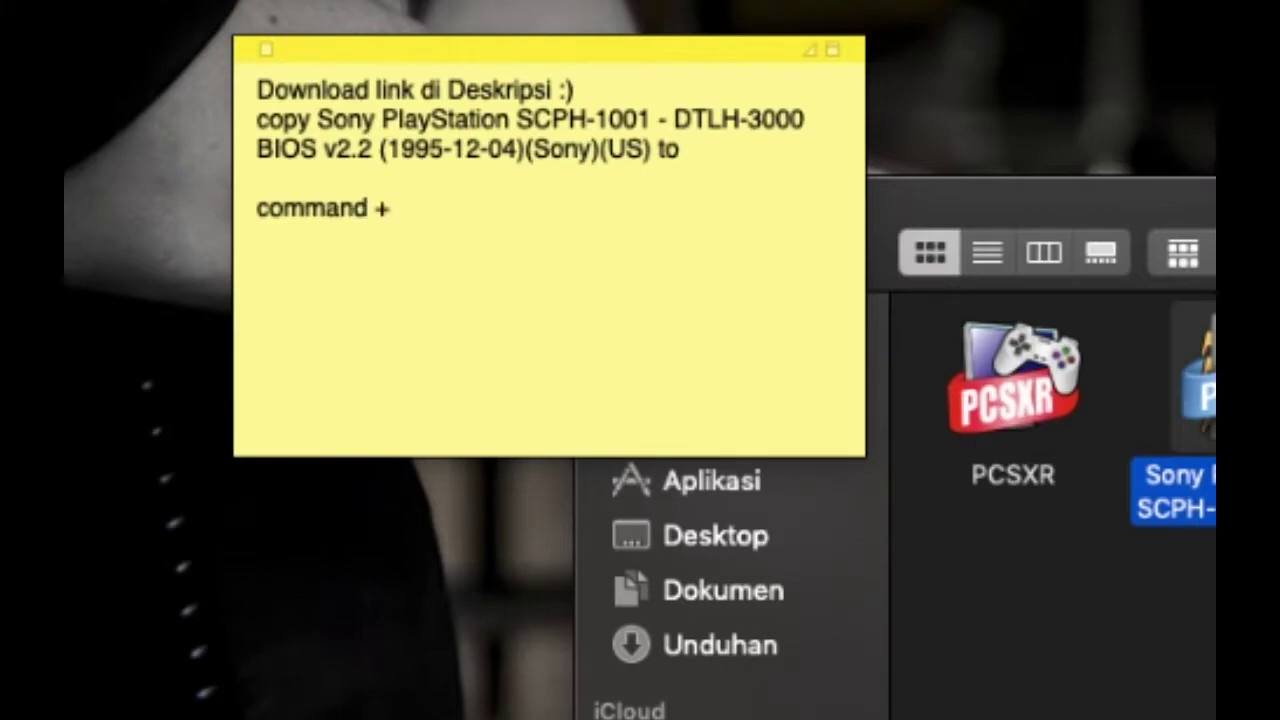
text( + shif)
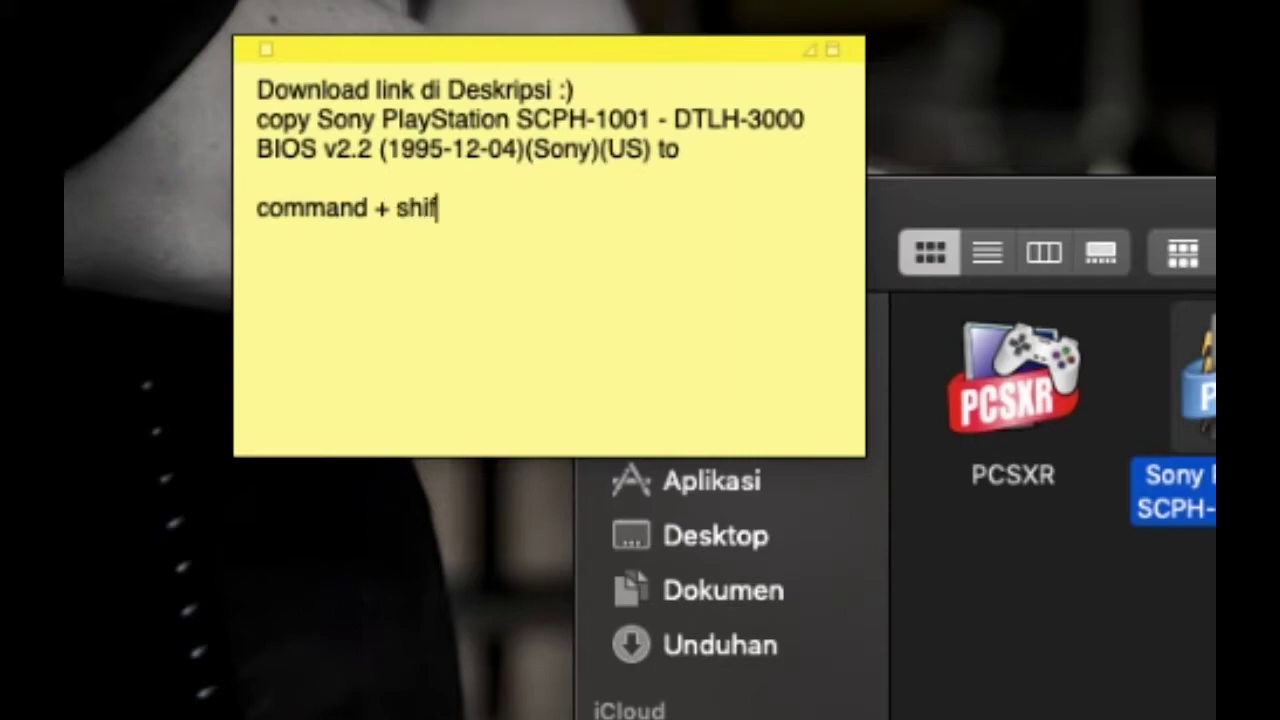
text(t + G)
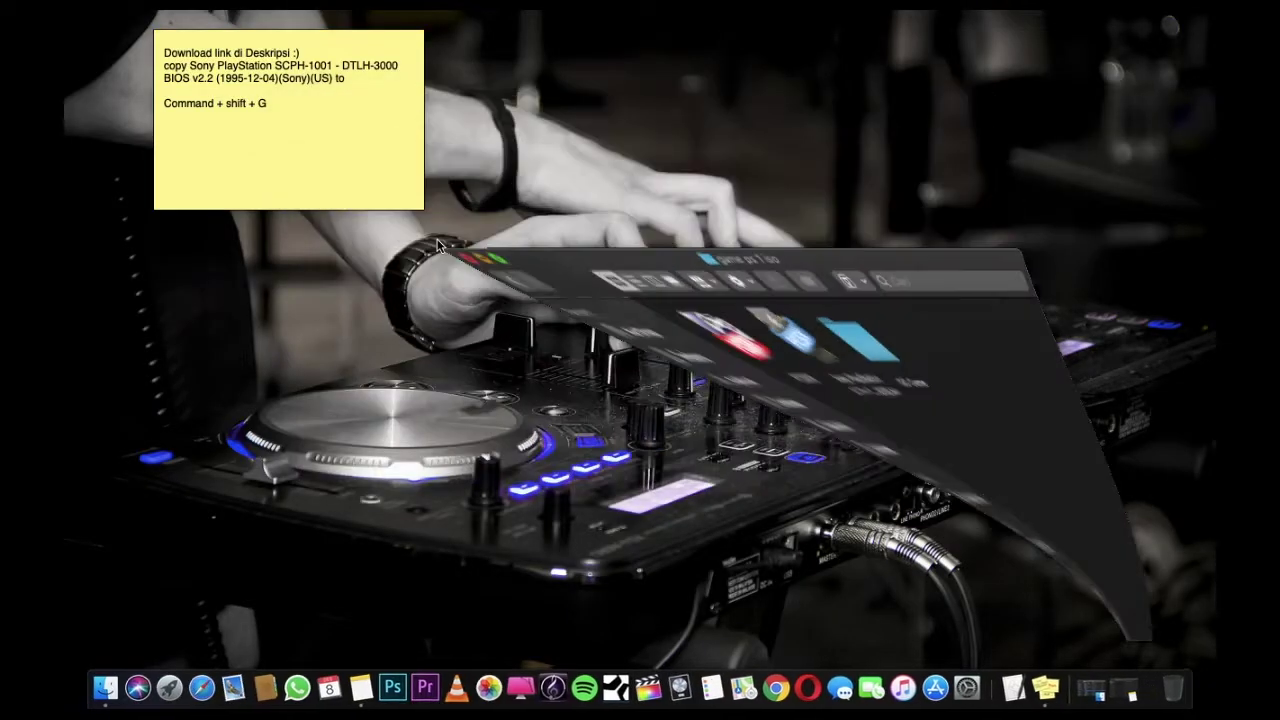
Step: Show and cancel Finder's go-to-folder prompt for ~/Library, and add "Pada Library Pilih Folder bernama PCsxr" to the sticky note
key(super+shift+g)
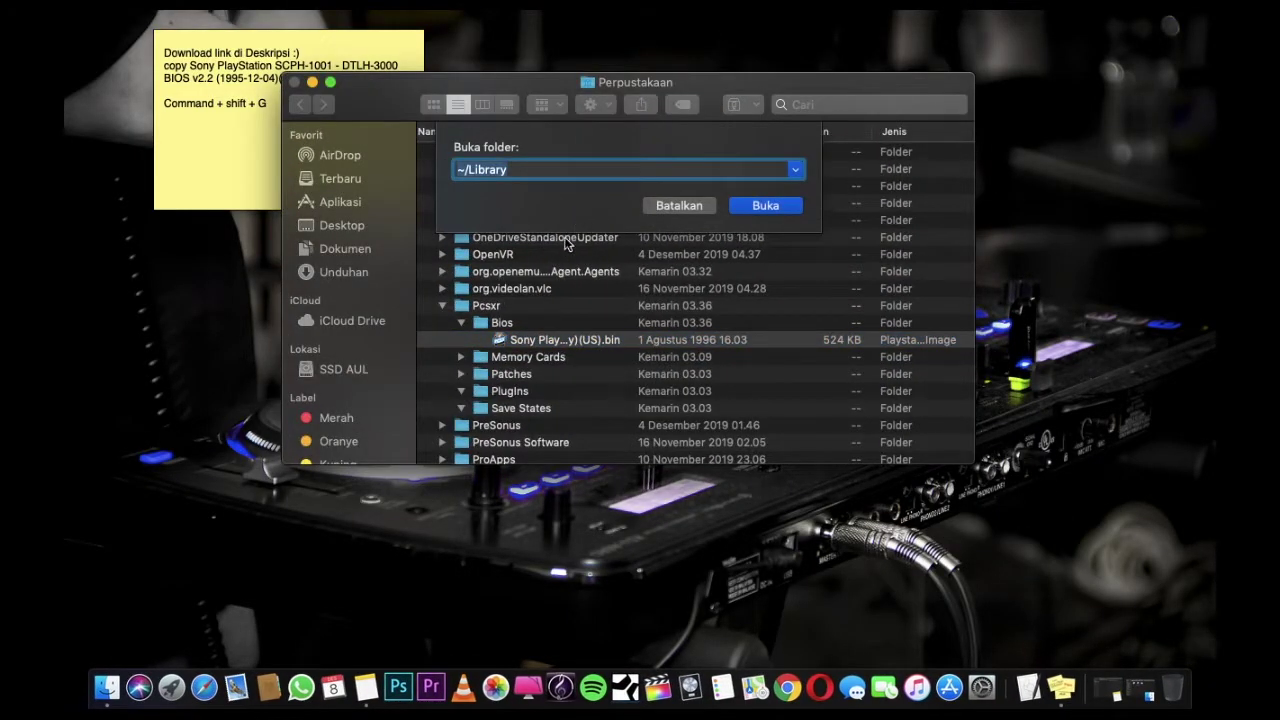
click(679, 206)
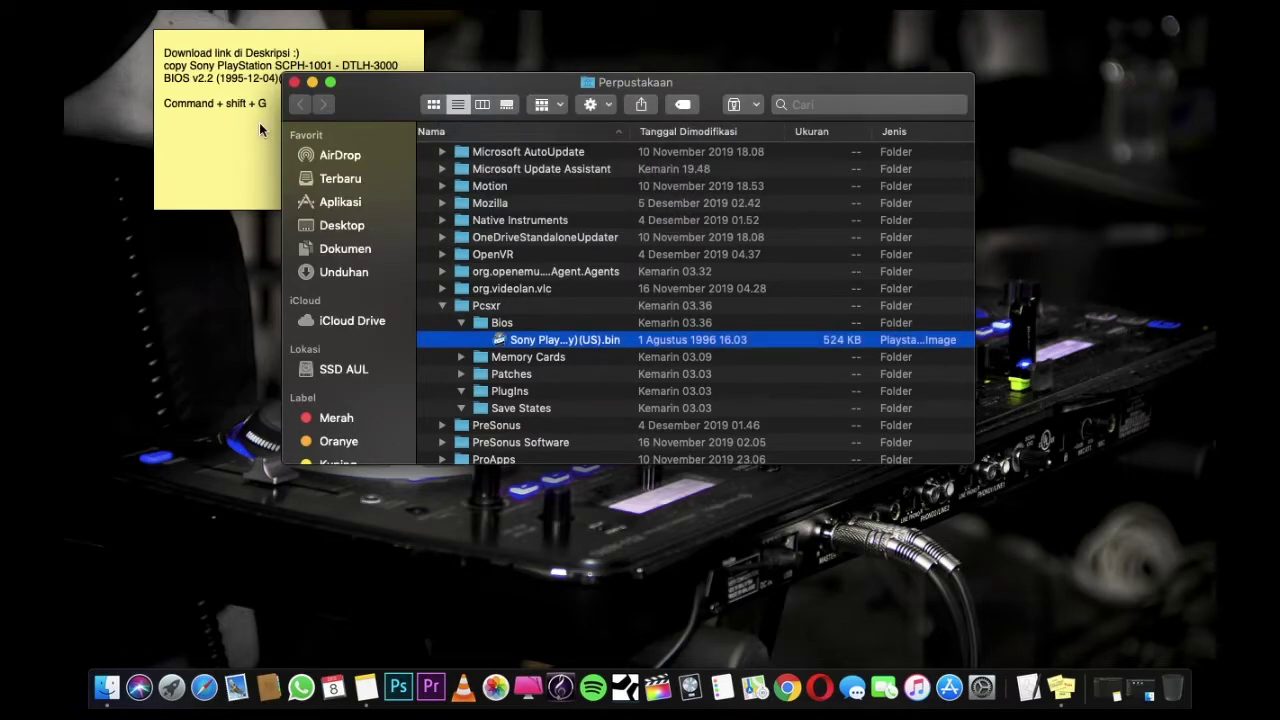
click(259, 122)
key(Return)
text(pada Library P)
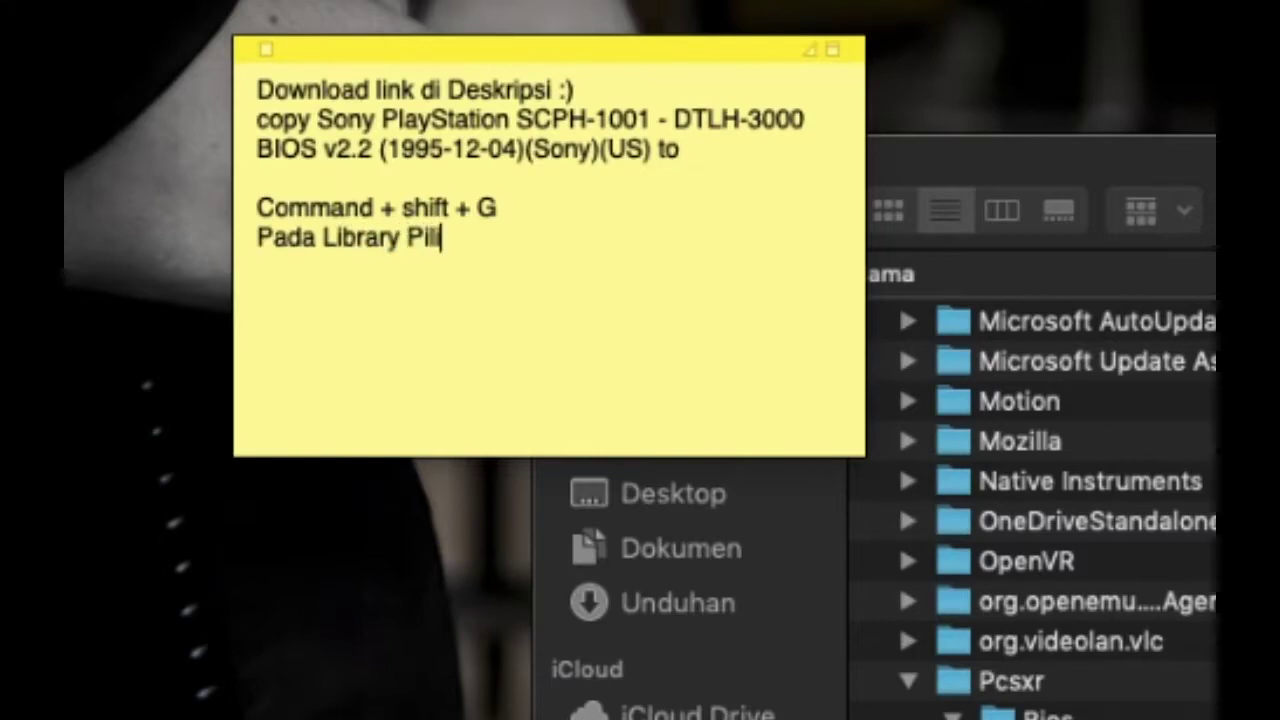
text(ilih Folder ber)
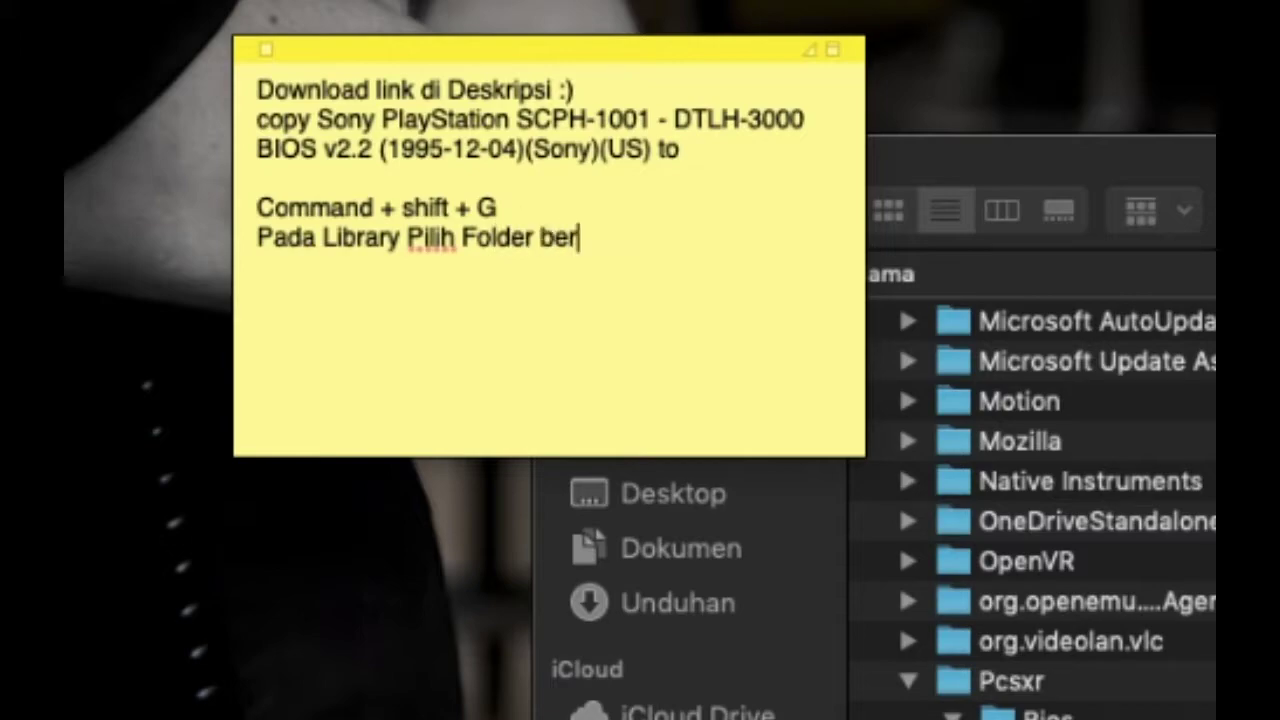
text(nama PCsx)
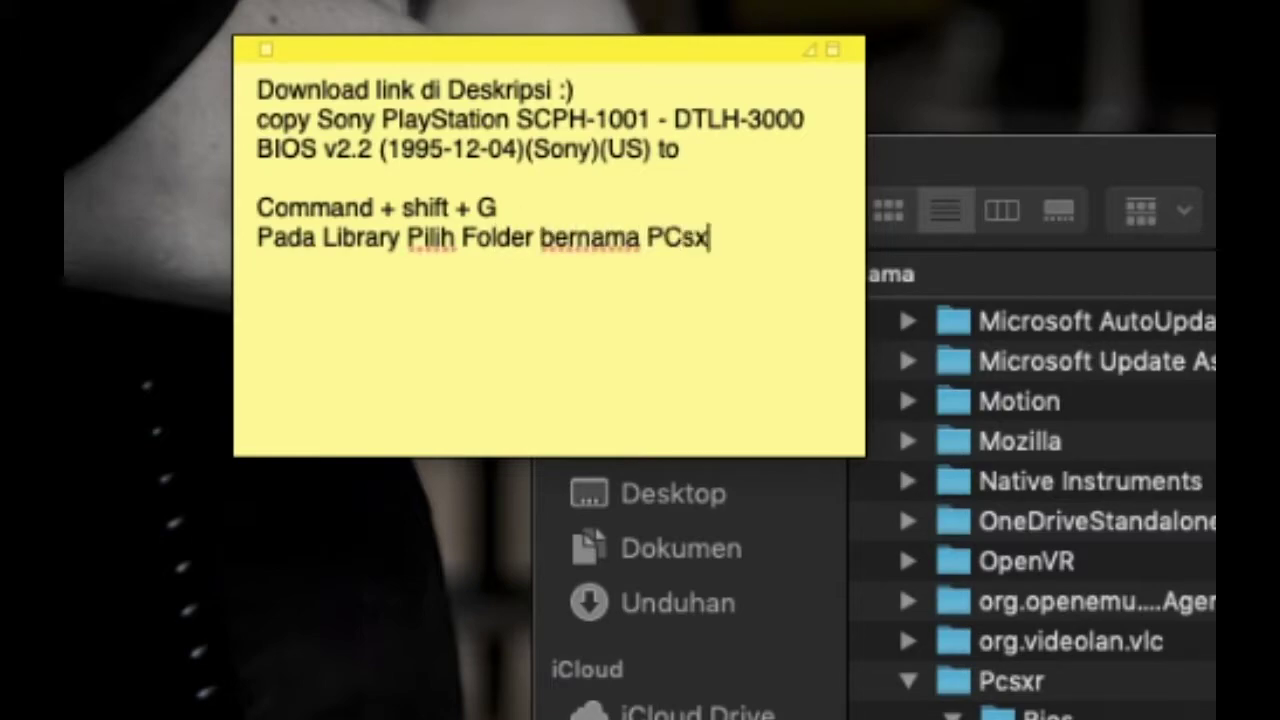
Step: Add the lines "Lulu piles bios paste pada folder bios tersebut" and "lalu buka pcsx" to the sticky note
text(lalu pilih bios)
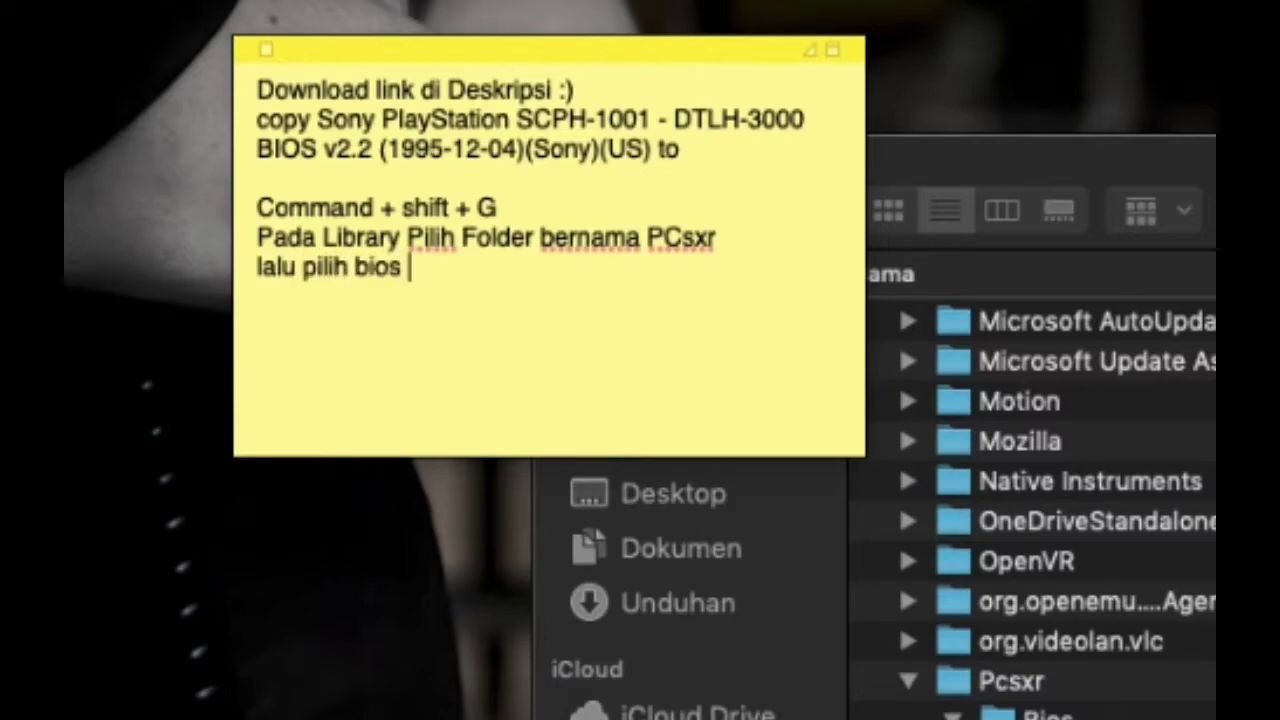
text( copy)
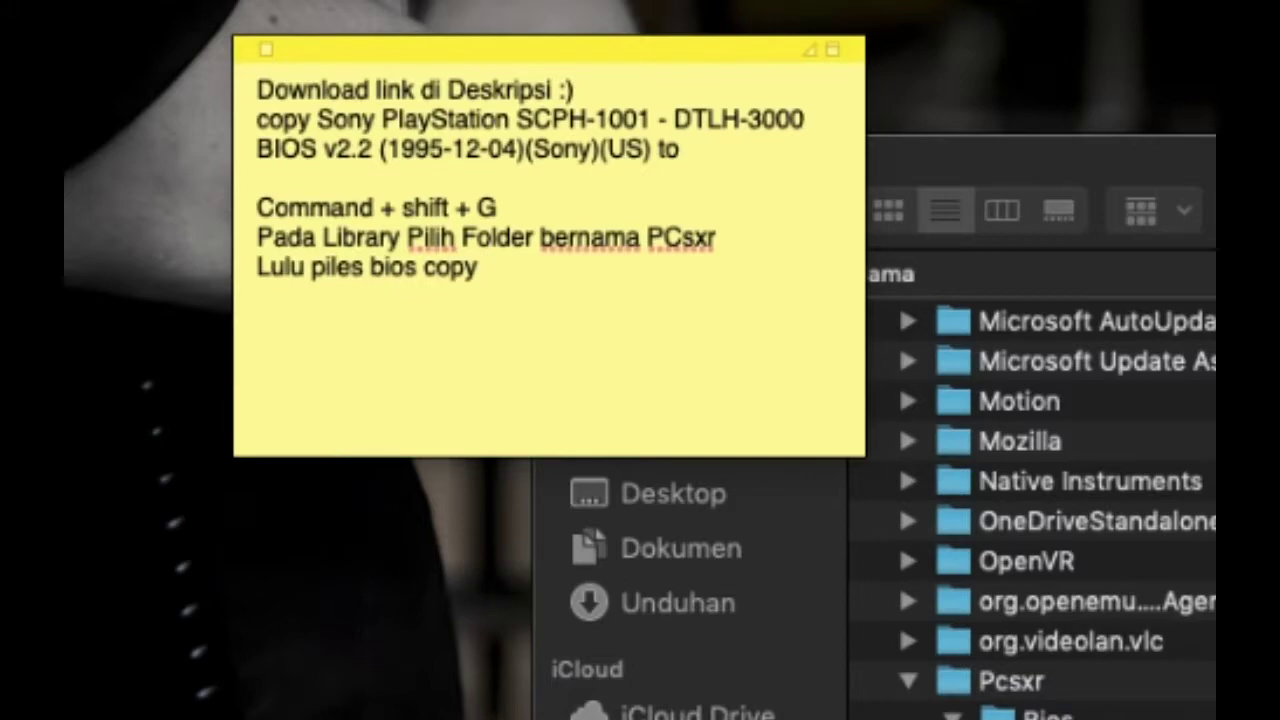
key(BackSpace)
key(BackSpace)
key(BackSpace)
key(BackSpace)
text(paste )
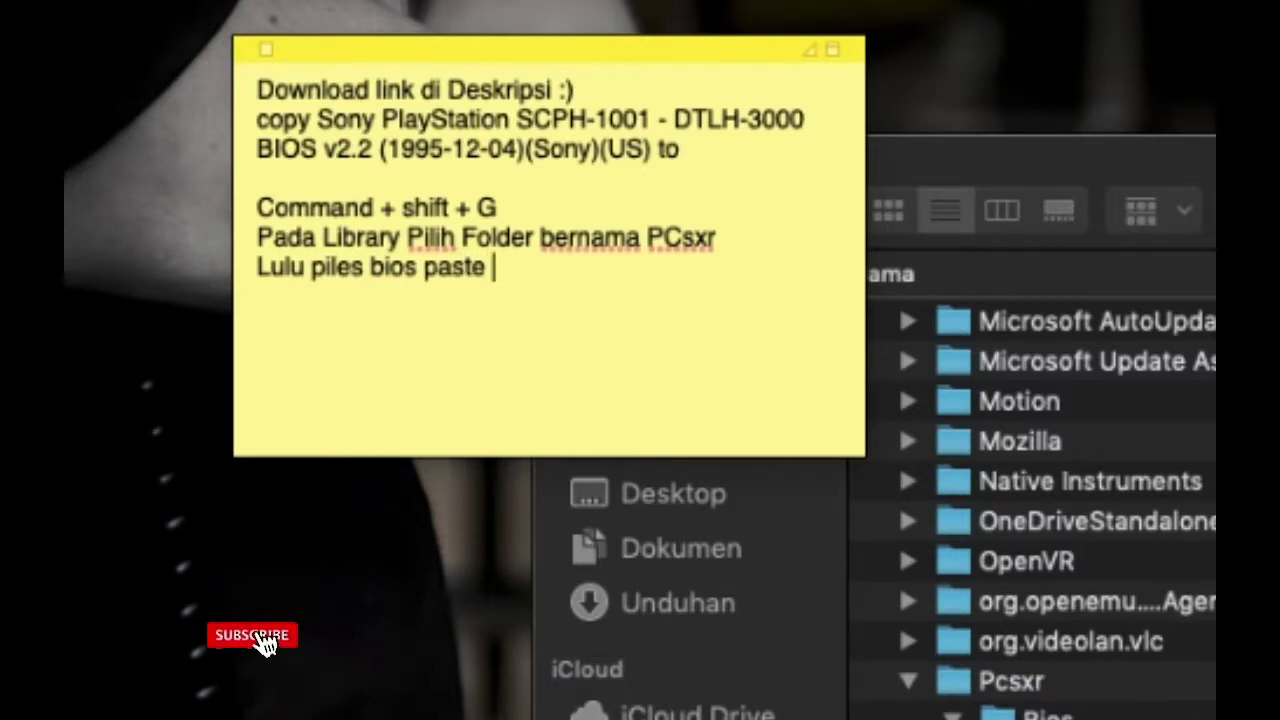
text(pada folde)
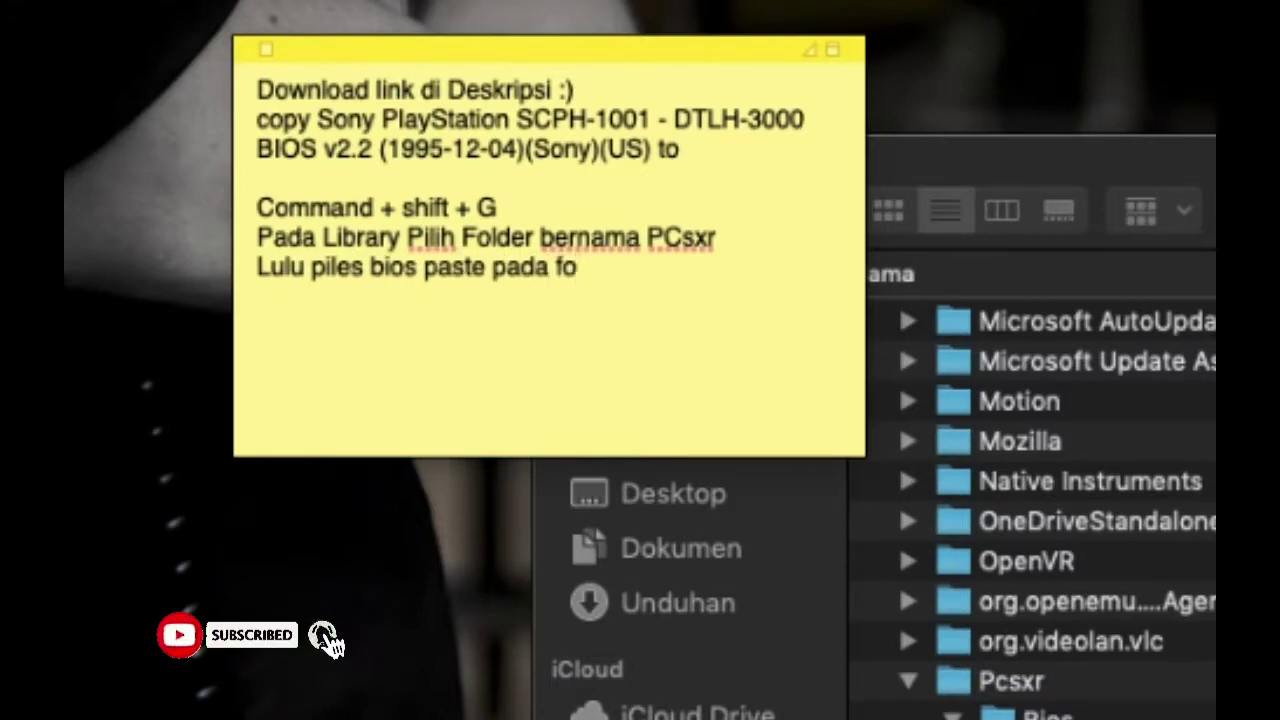
text(r bios tersebut)
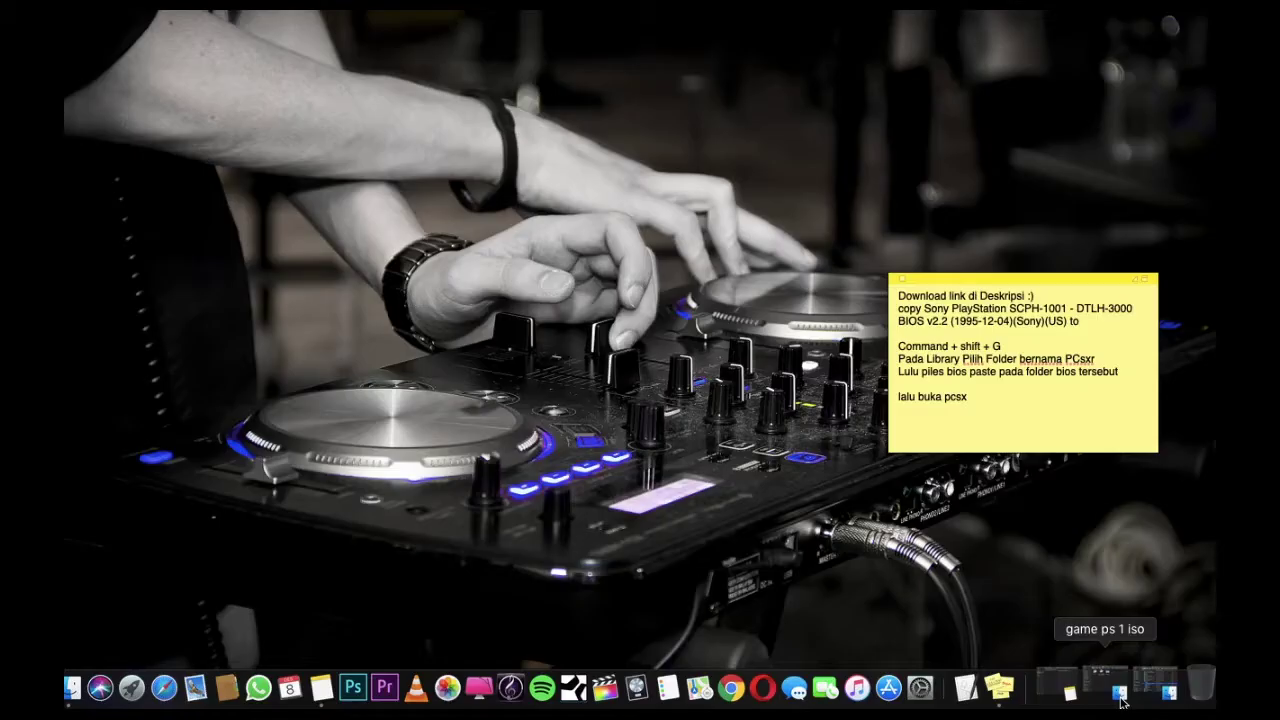
Step: Launch PCSXR from the game ps 1 iso folder and open the plugin settings in its preferences
click(1121, 700)
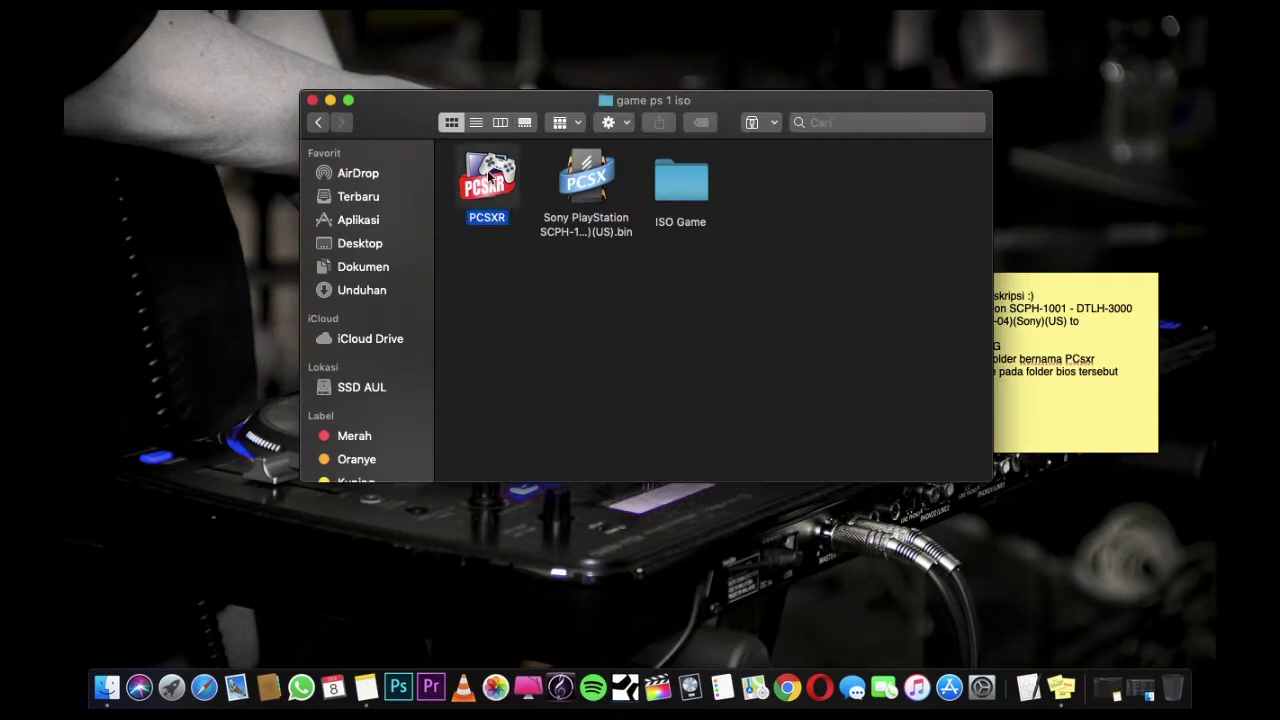
click(331, 101)
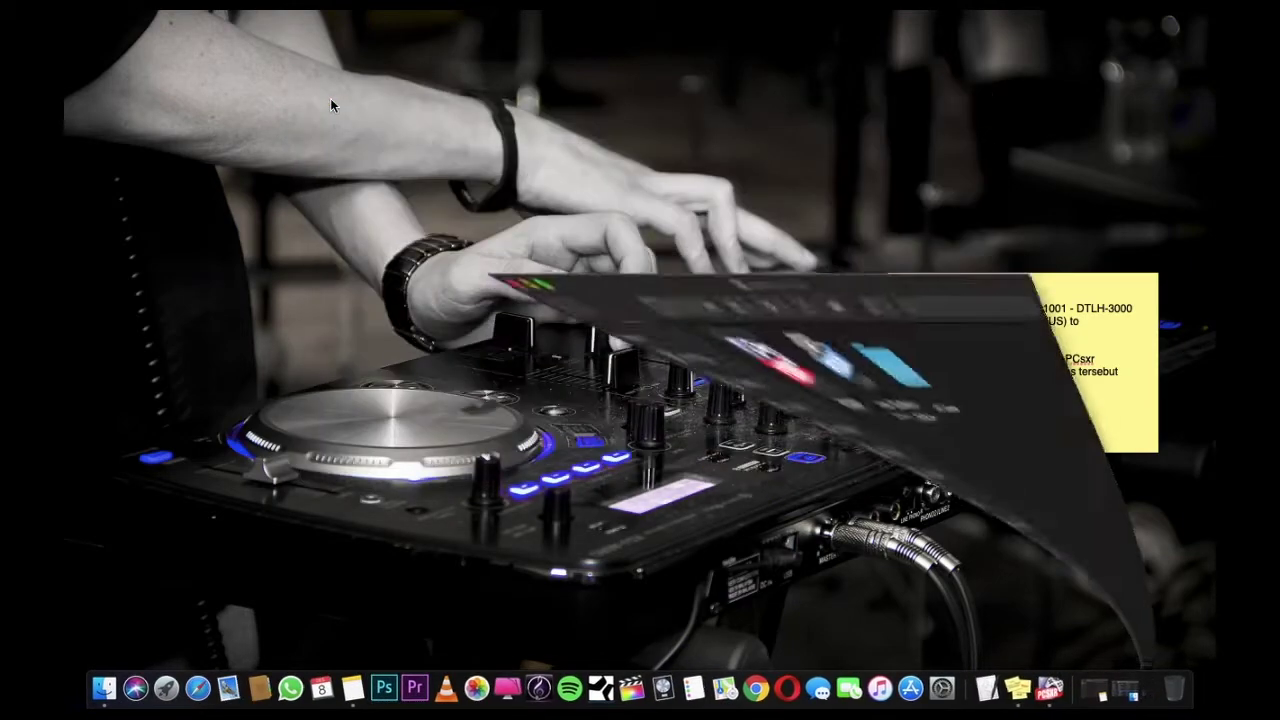
click(143, 12)
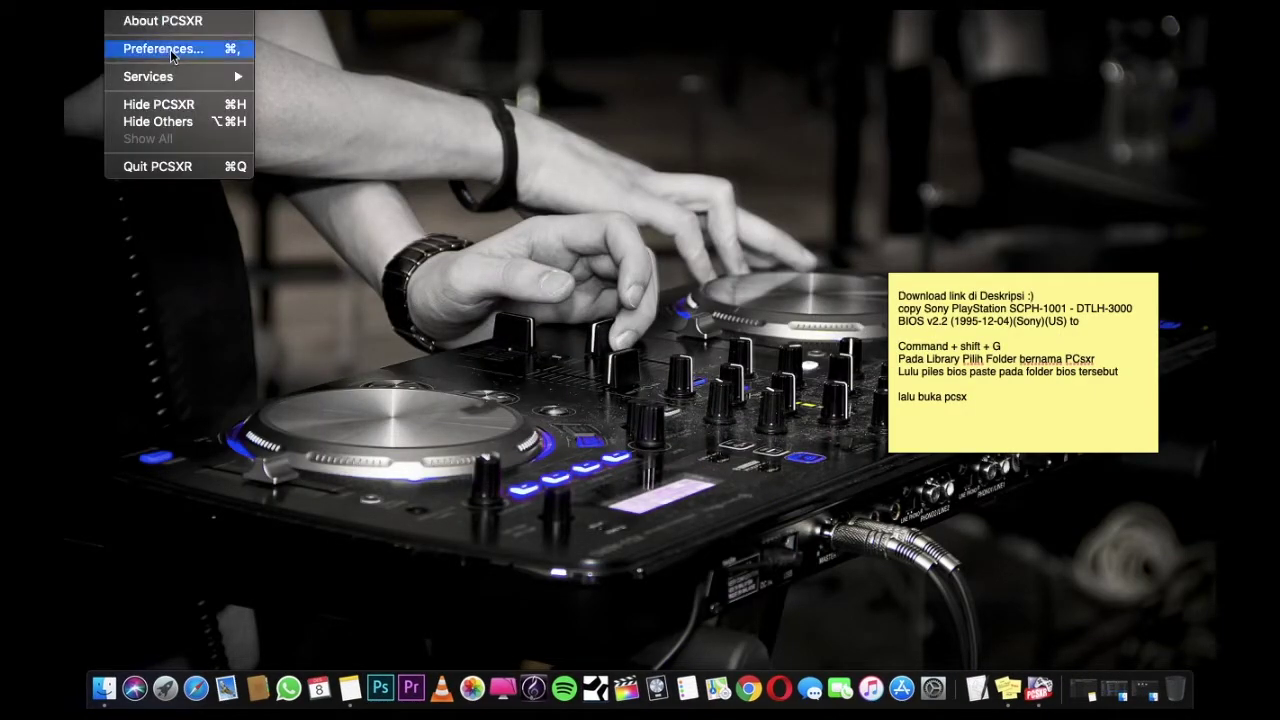
click(170, 49)
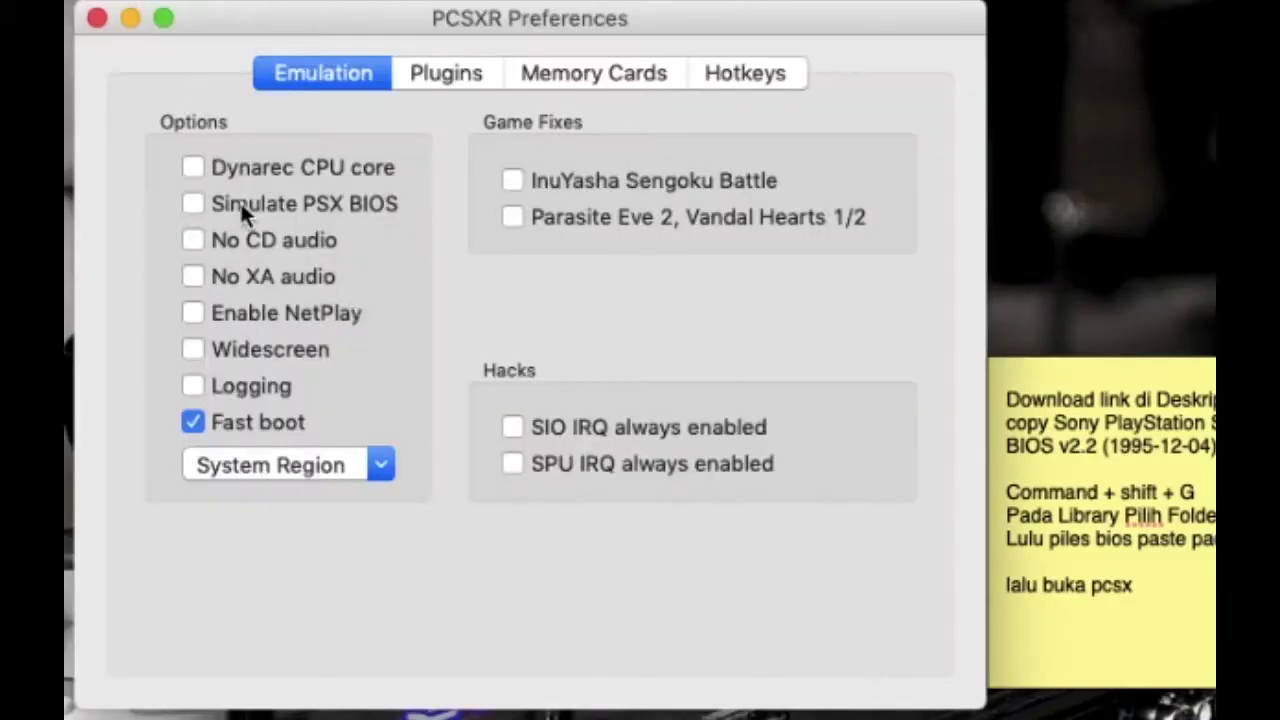
click(468, 76)
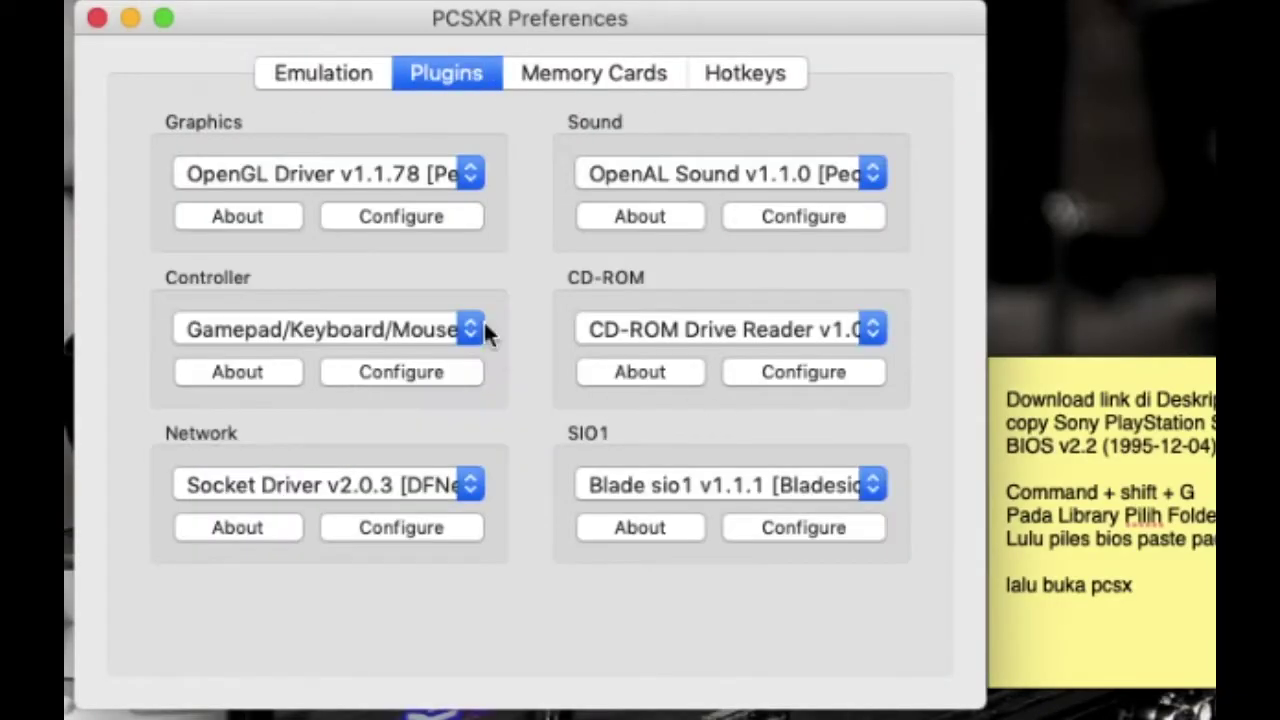
Step: Add the line "pastikan semuanya sama" below "lalu buka pcsx" in the sticky note and return to the PCSXR preferences
click(1187, 612)
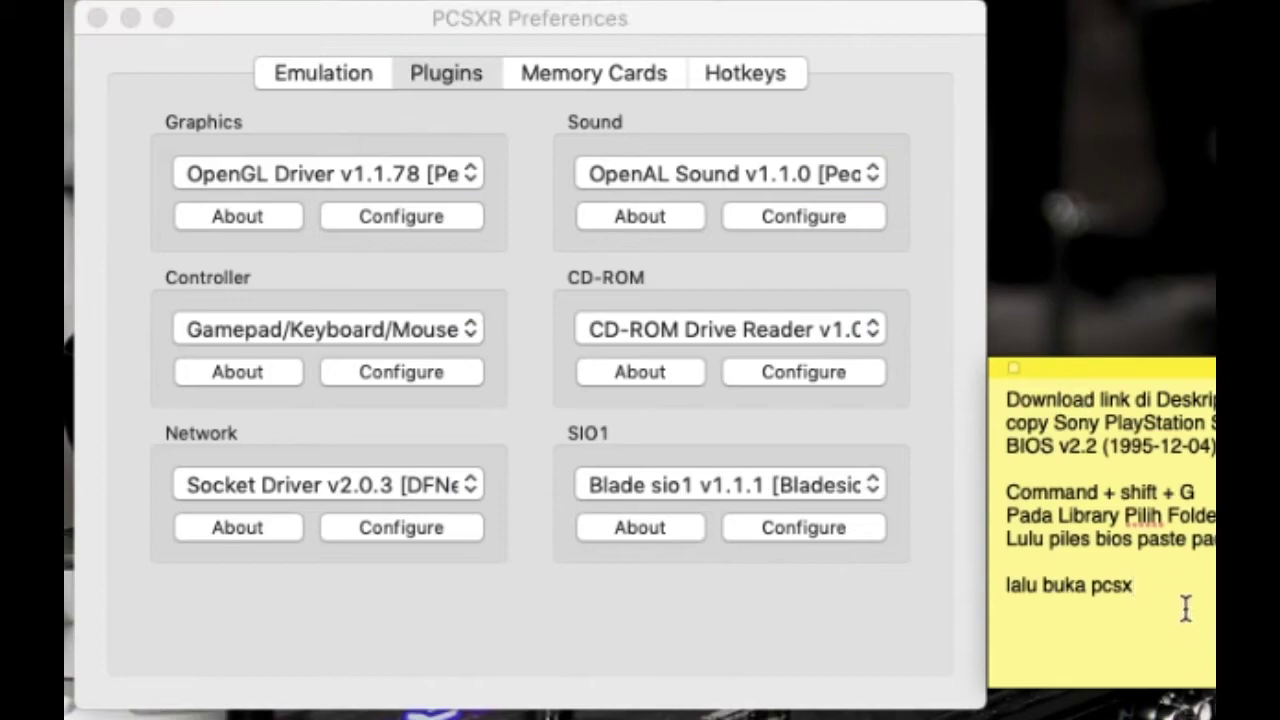
key(Return)
text(pastikan semuanya)
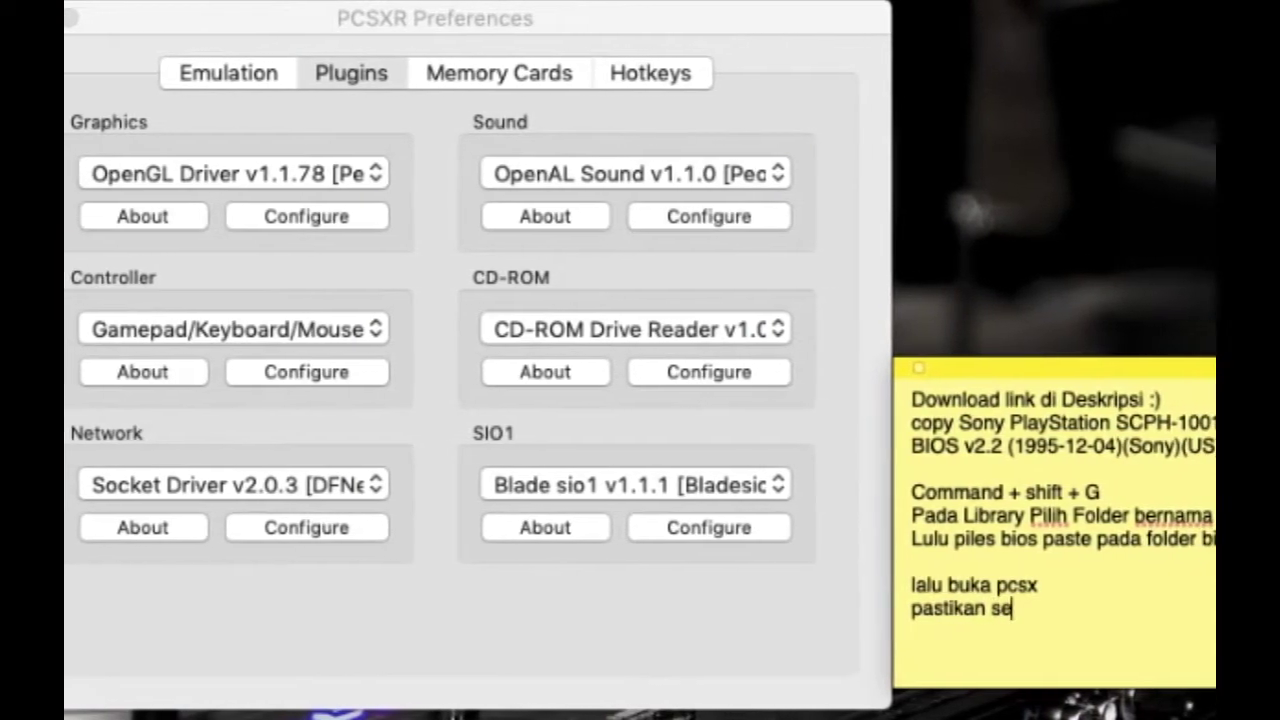
text( sama)
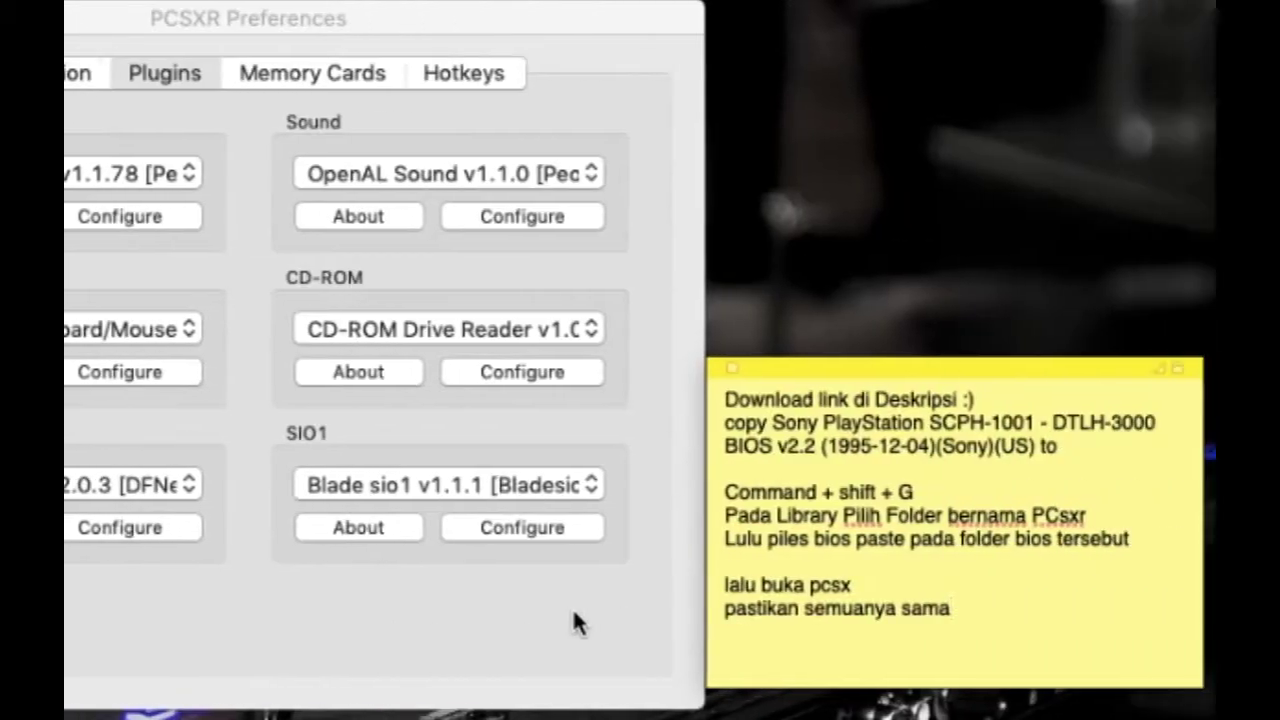
click(575, 610)
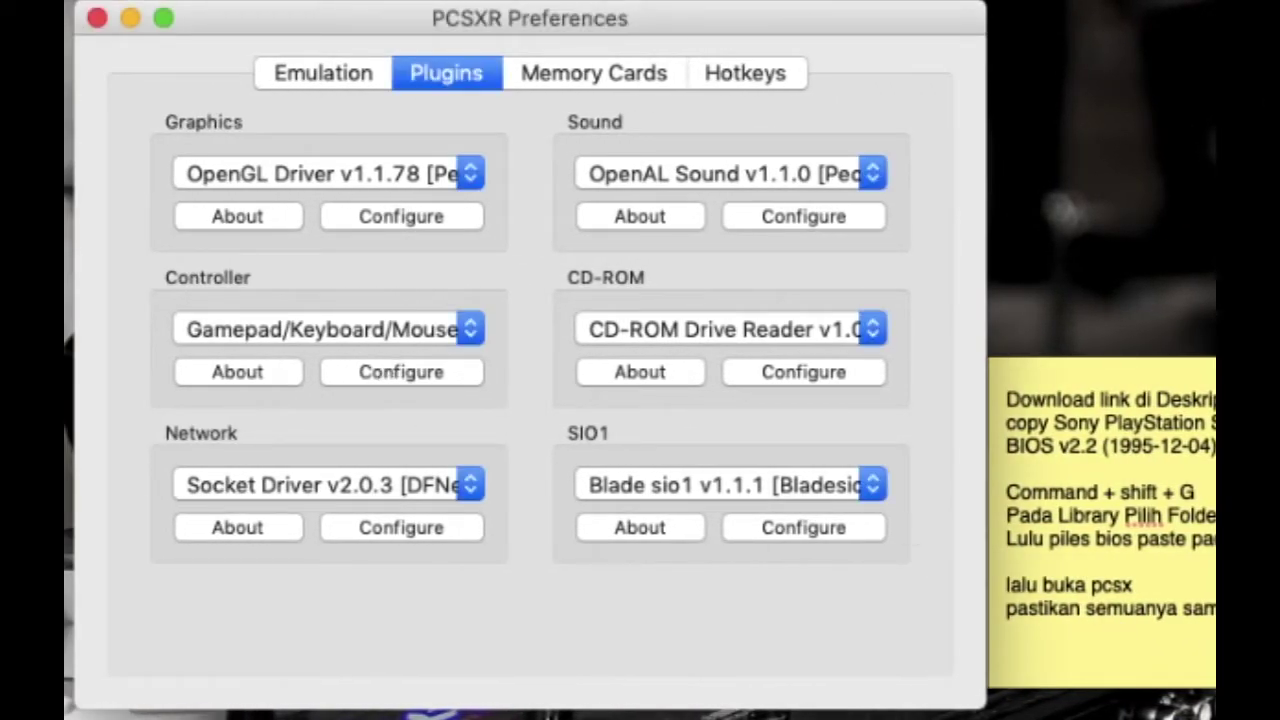
Step: Add the line "pertama atur controller dengan open configure" below "pastikan semuanya sama" in the sticky note
click(1008, 632)
text(pertama atur c)
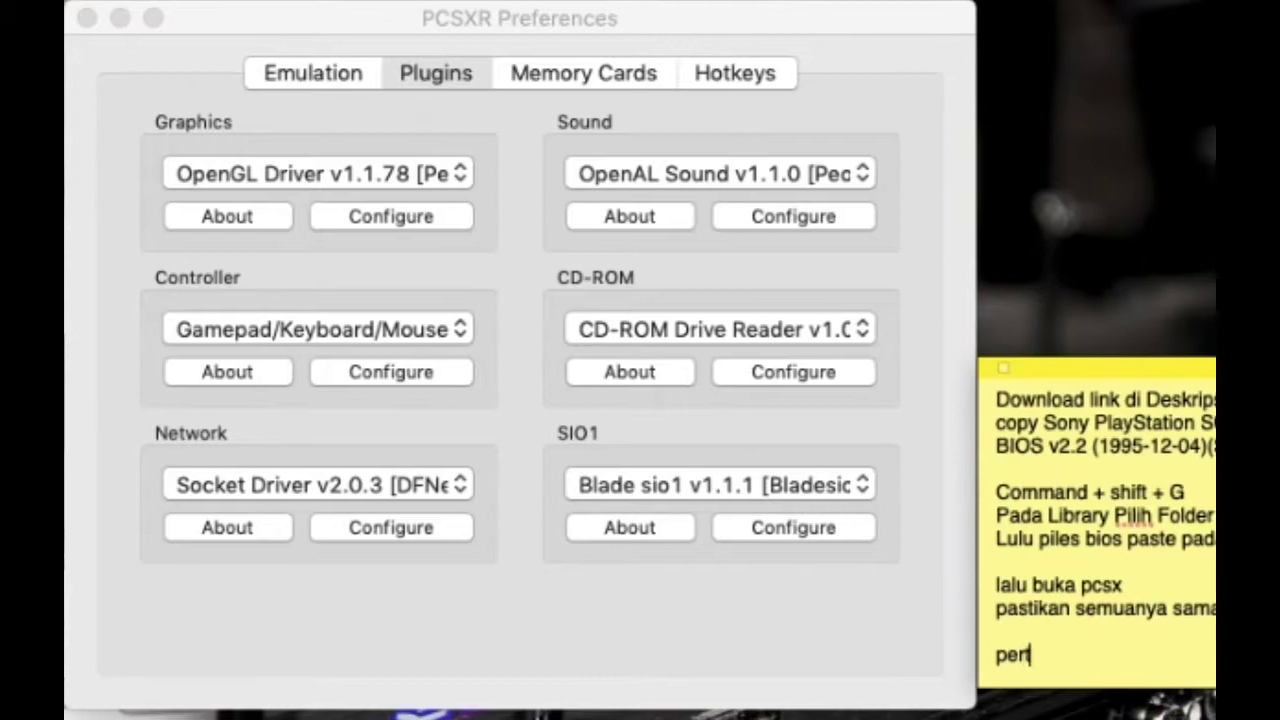
text(onroll)
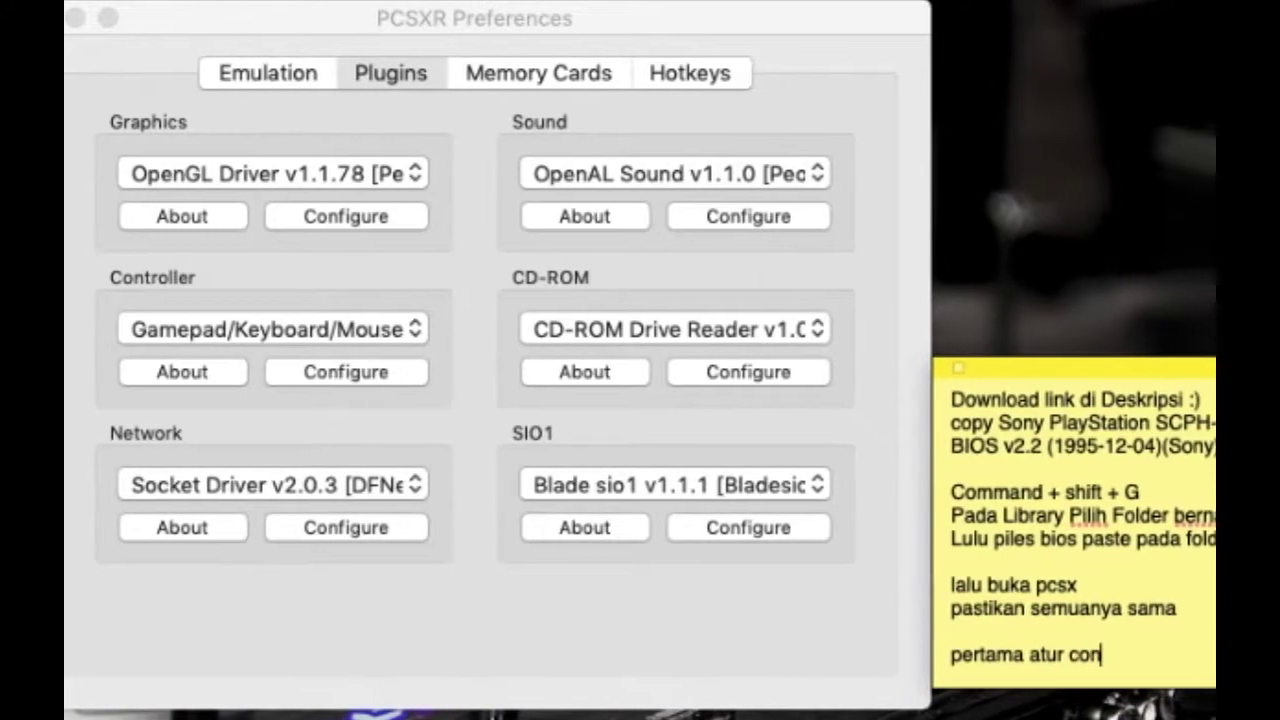
key(BackSpace)
key(BackSpace)
key(BackSpace)
key(BackSpace)
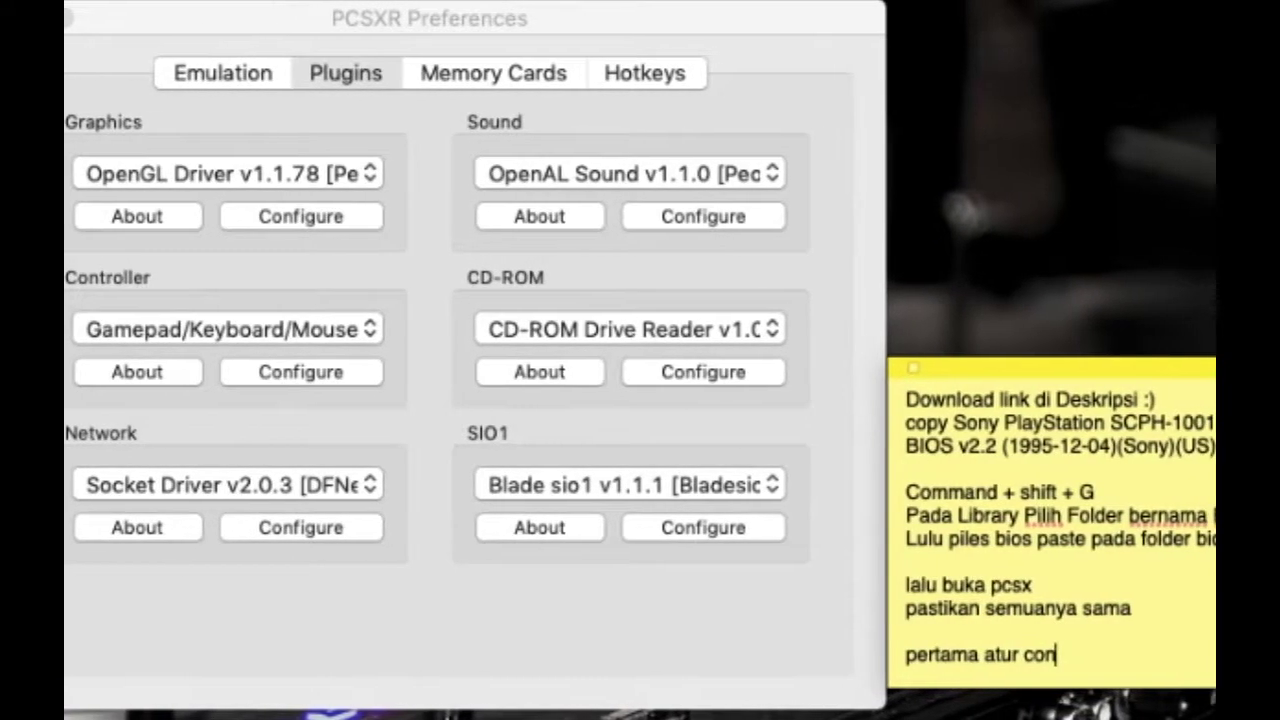
text(troller deng)
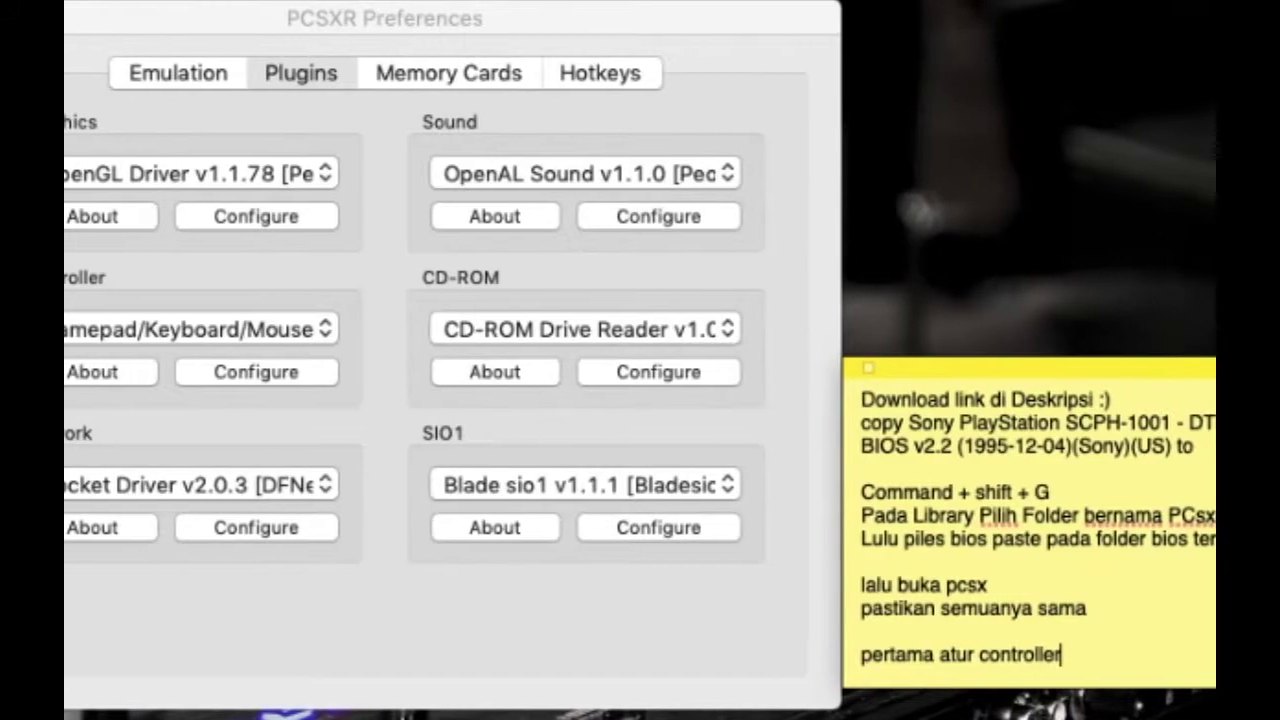
text(an open c)
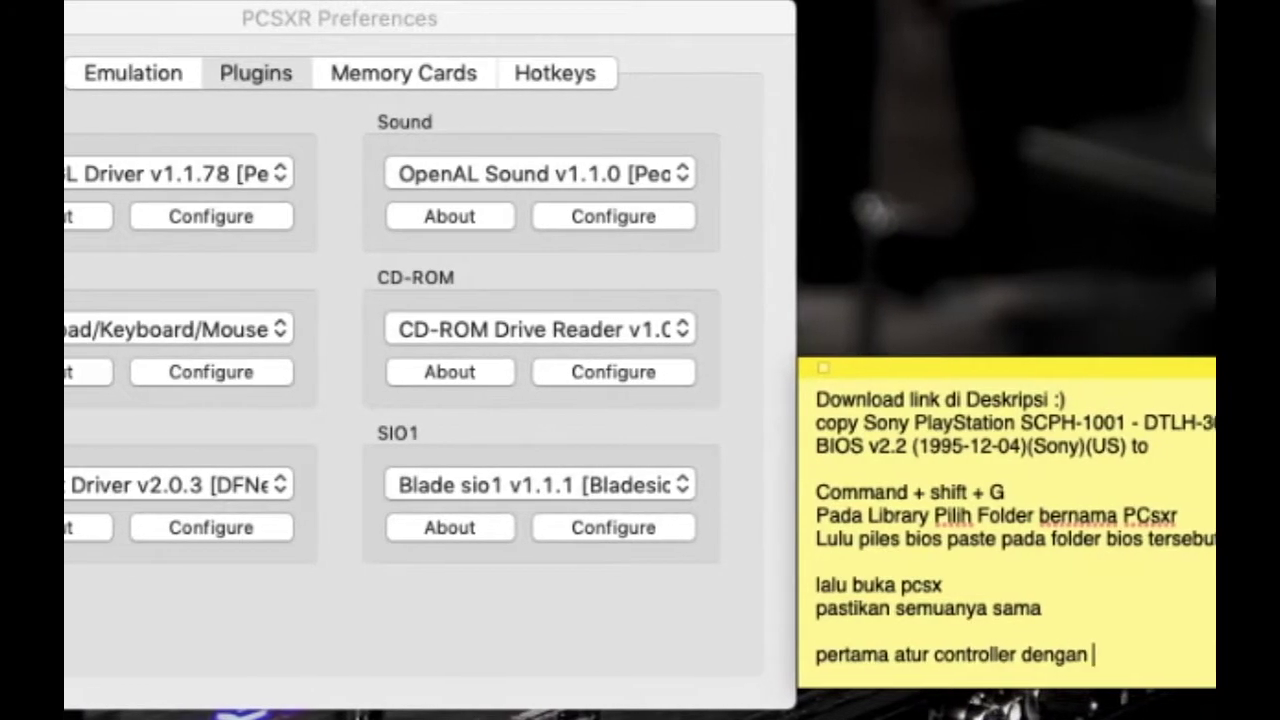
text(onfigure)
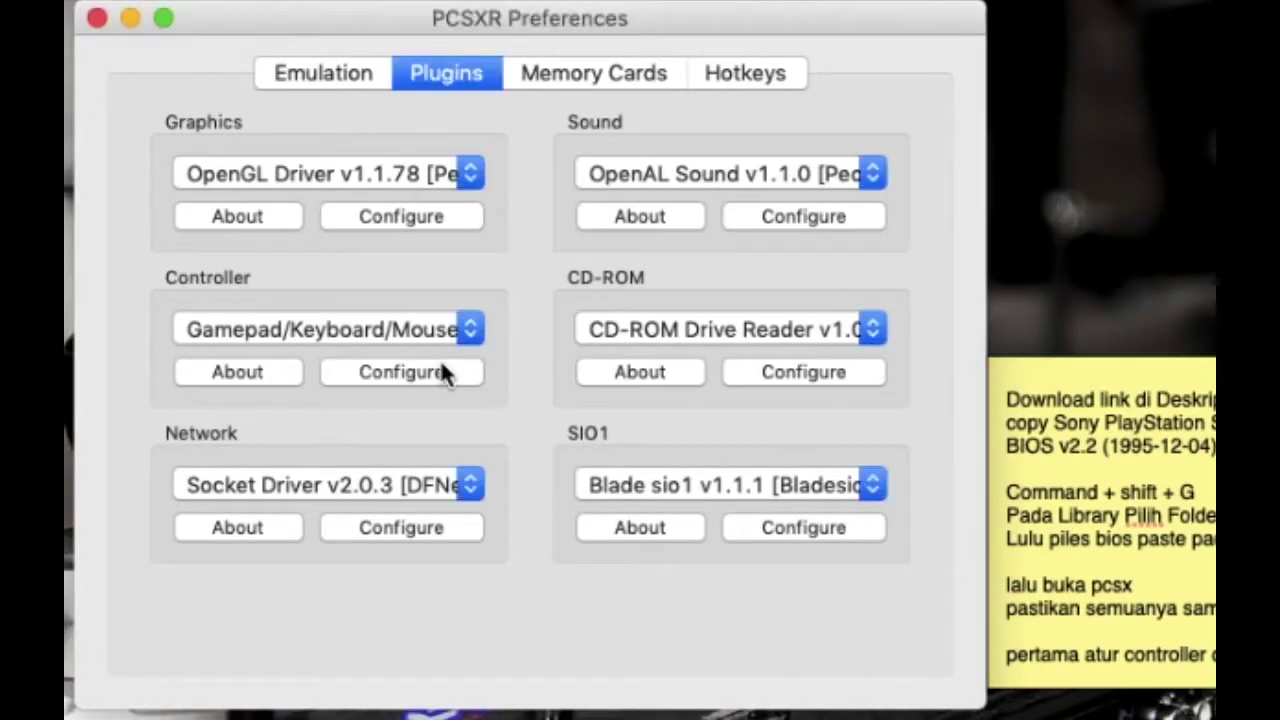
Step: Show the controller plugin's input configuration while adding the line "Pastikan juga semua nya sama dengan gambar" to the sticky note
click(157, 371)
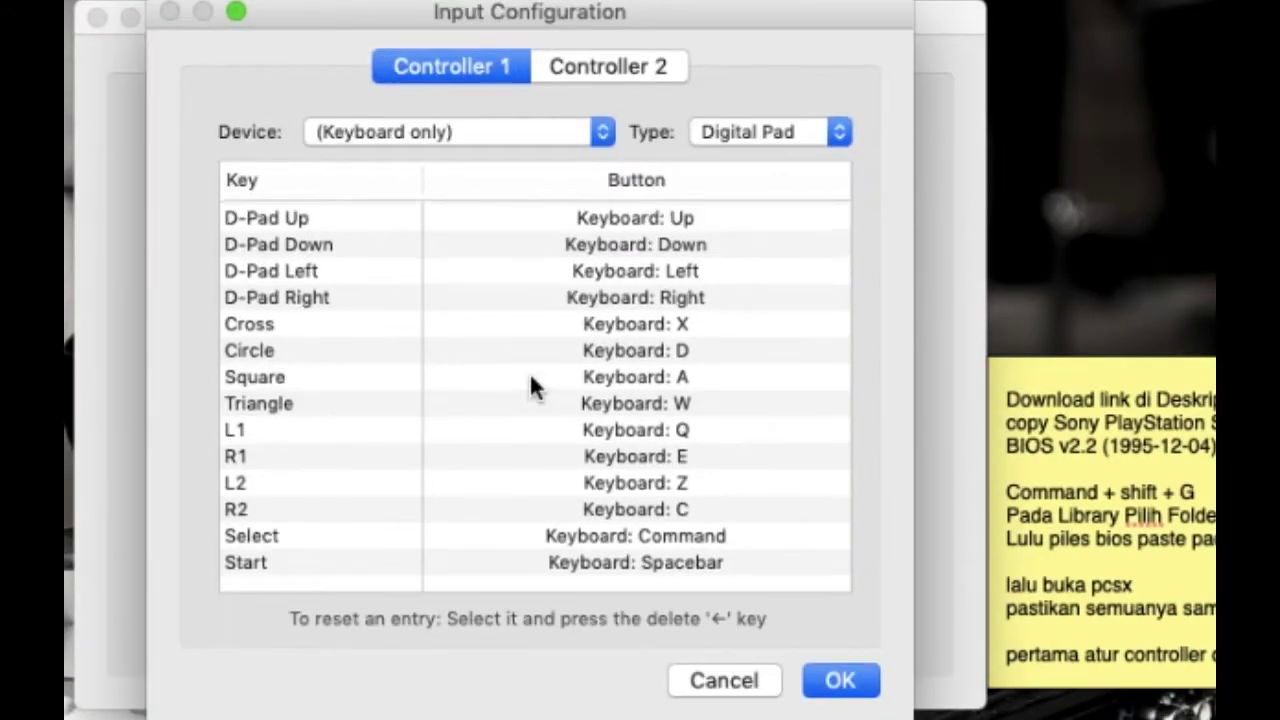
click(1100, 660)
key(Return)
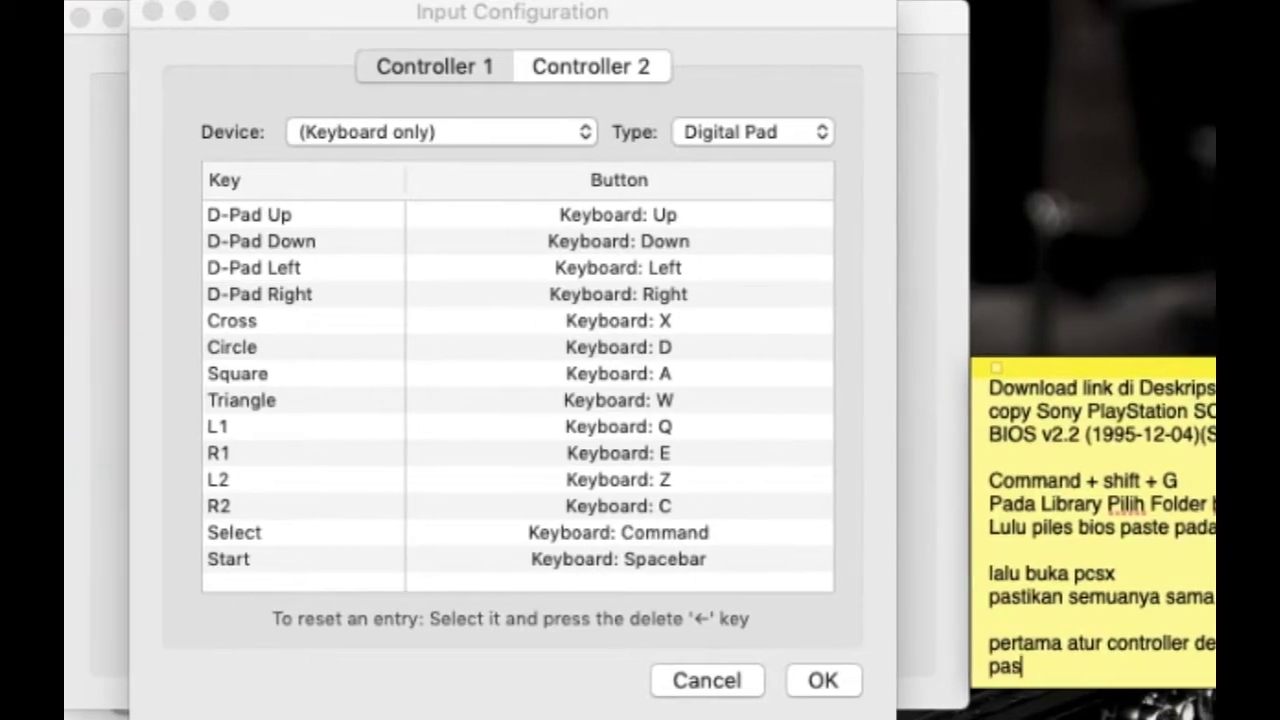
text(pastikan juga semua nya sama)
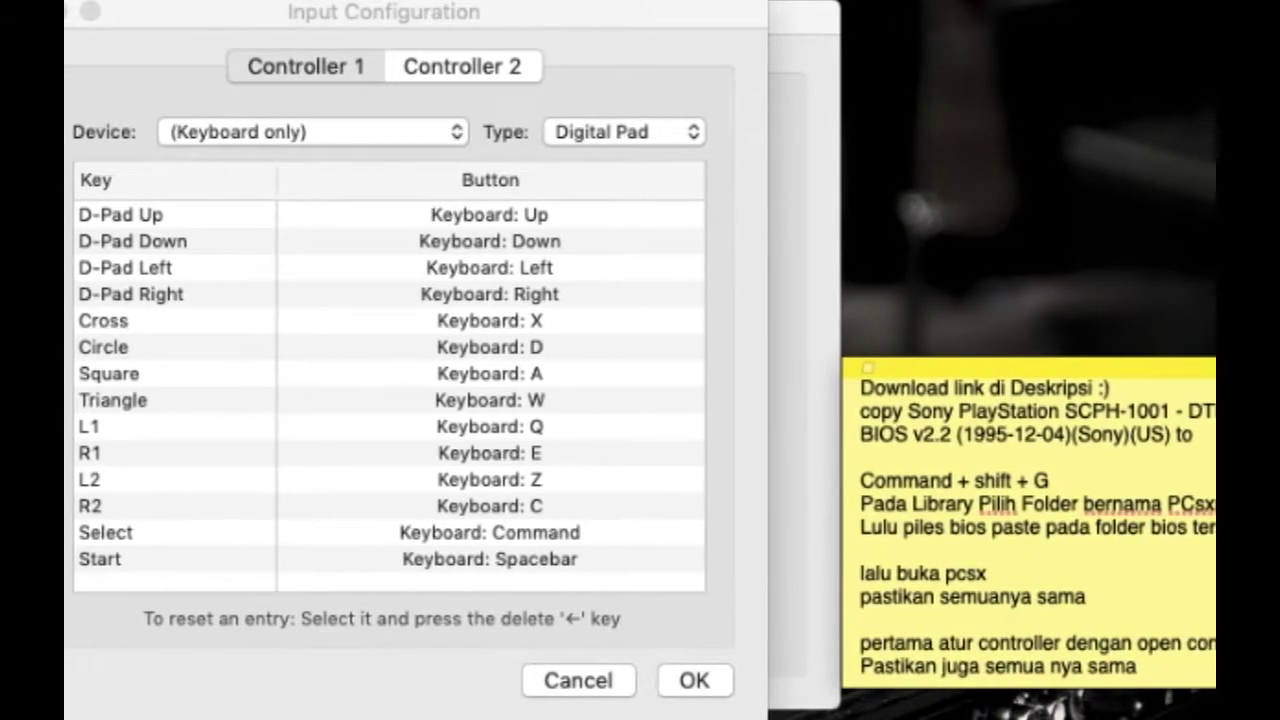
text( dengan gambar)
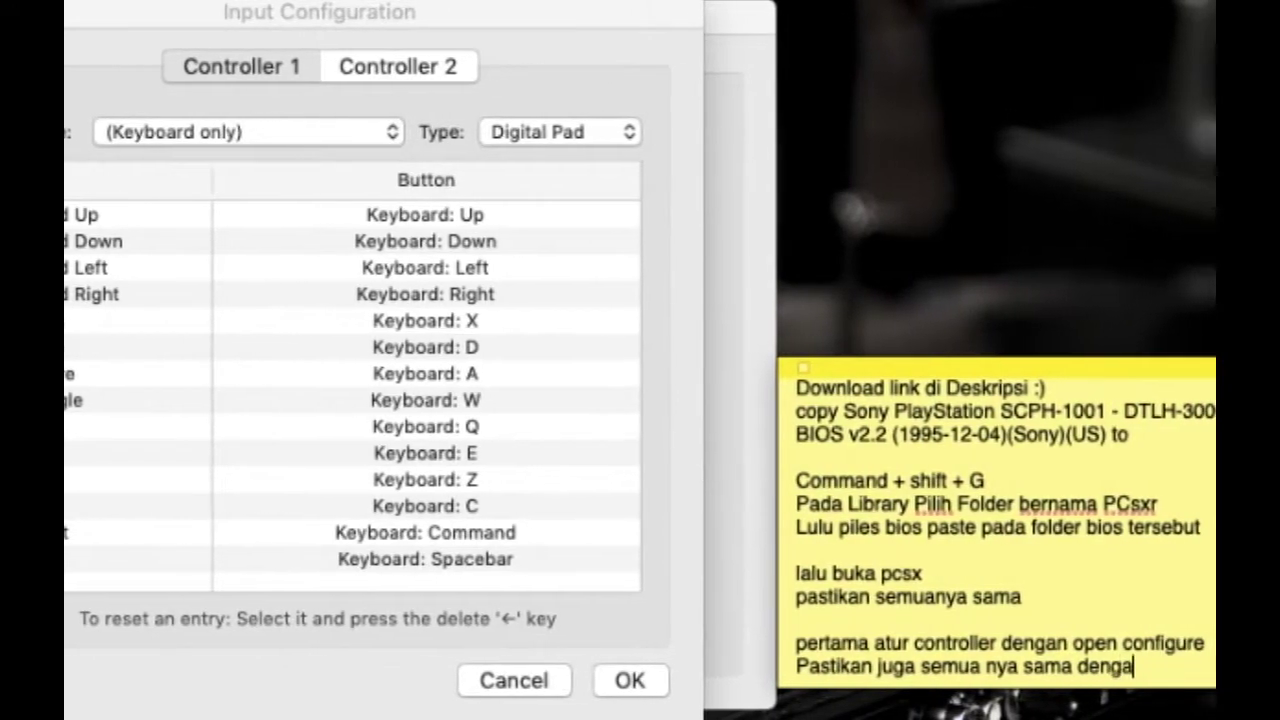
key(Return)
key(Return)
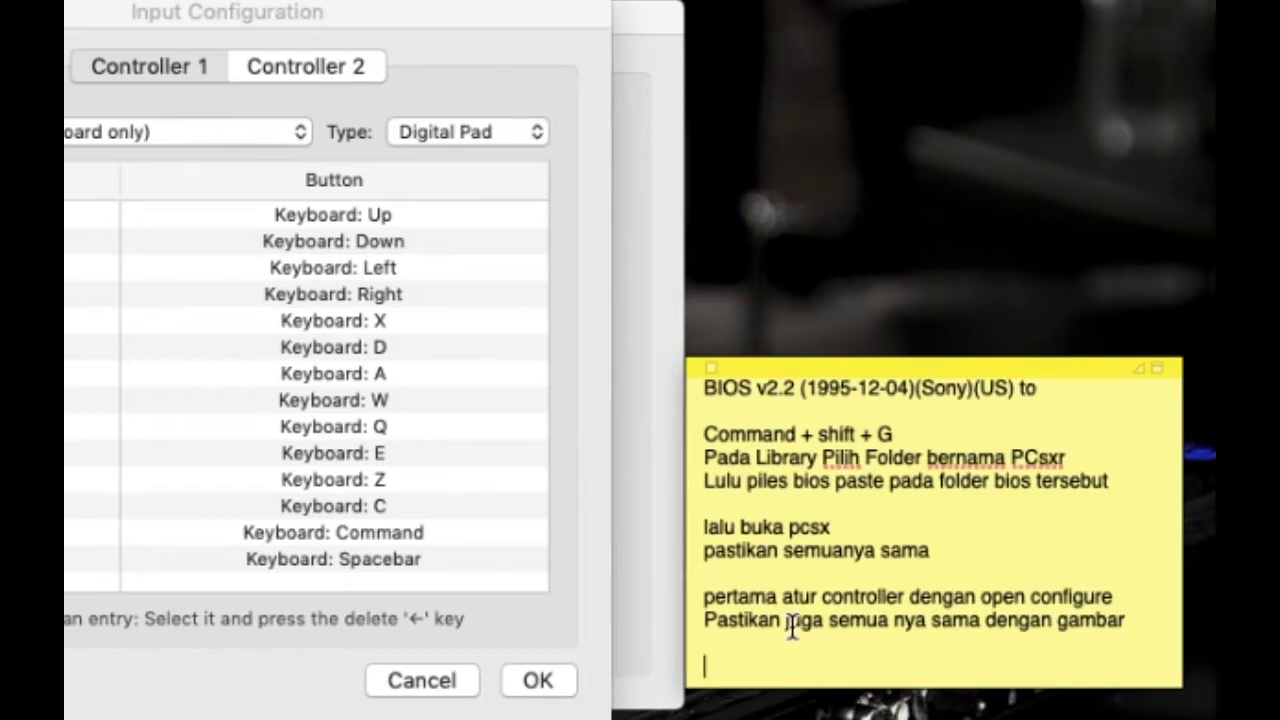
click(538, 680)
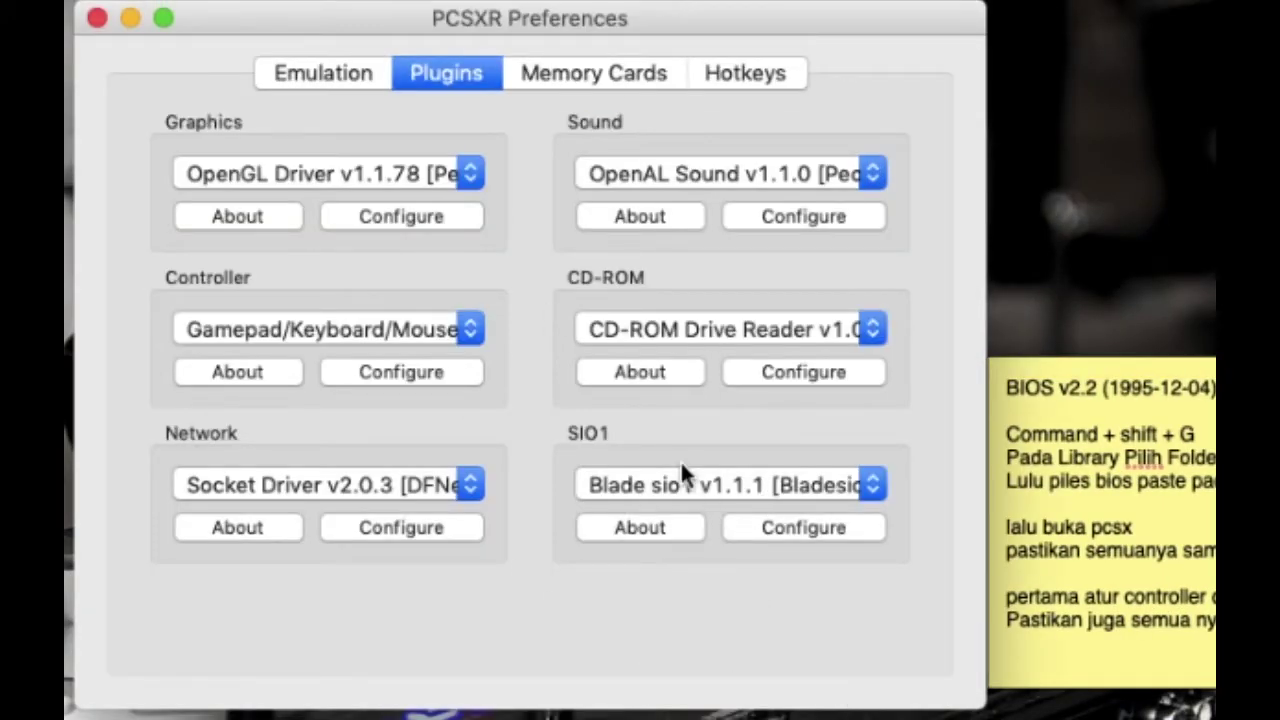
Step: Add the lines "Lulu download game PS1 yang berformat ISO" and "linknya ada di deskripsi" to the sticky note
click(1050, 662)
text(lalu )
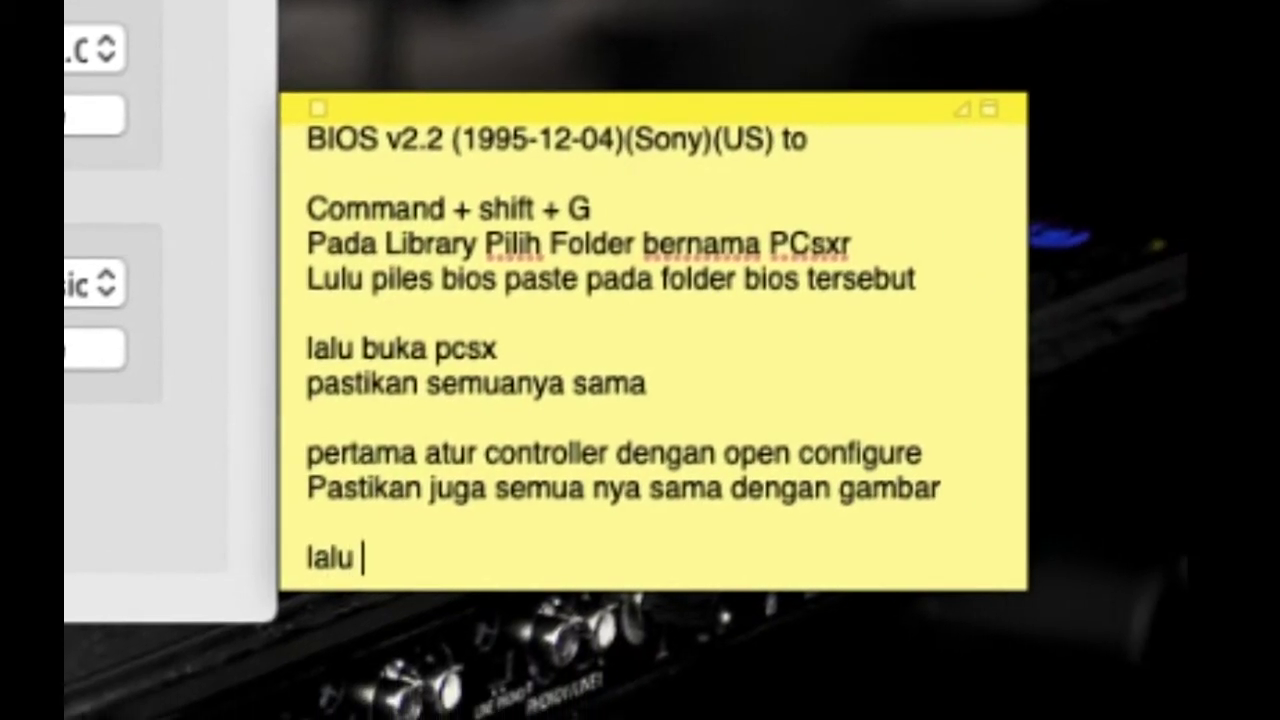
text(download game P)
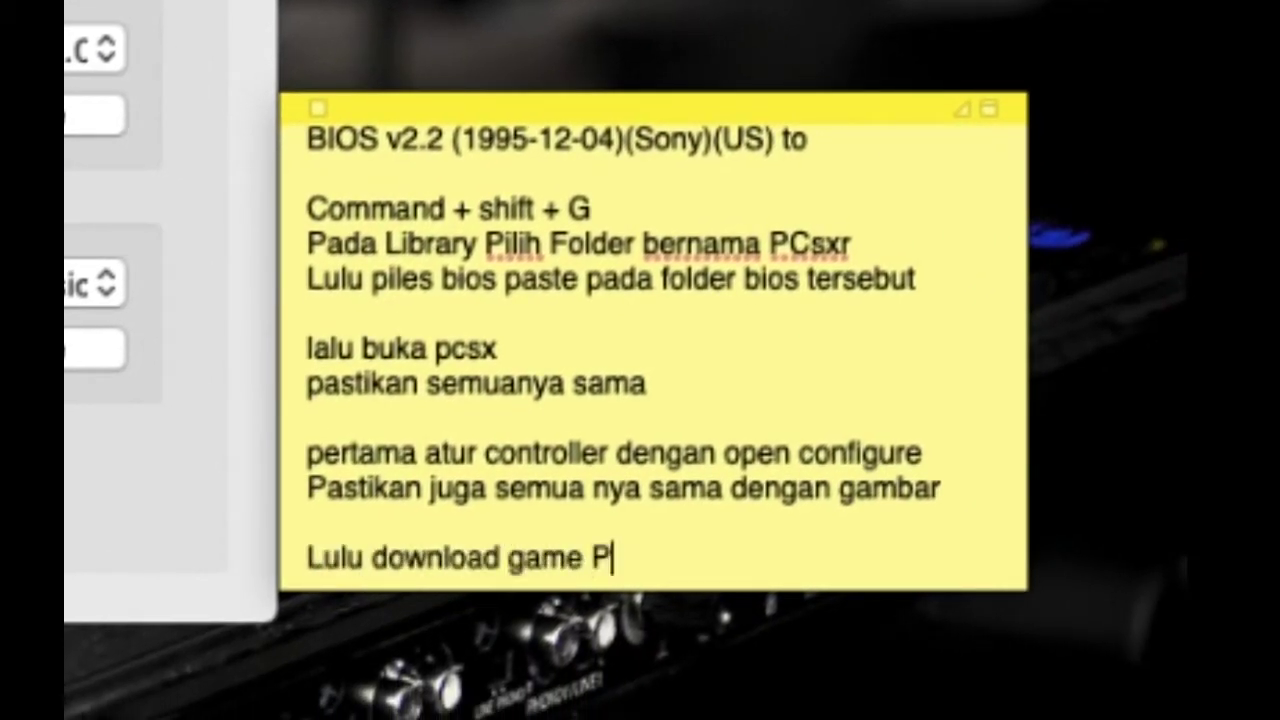
text(S1 yang berf)
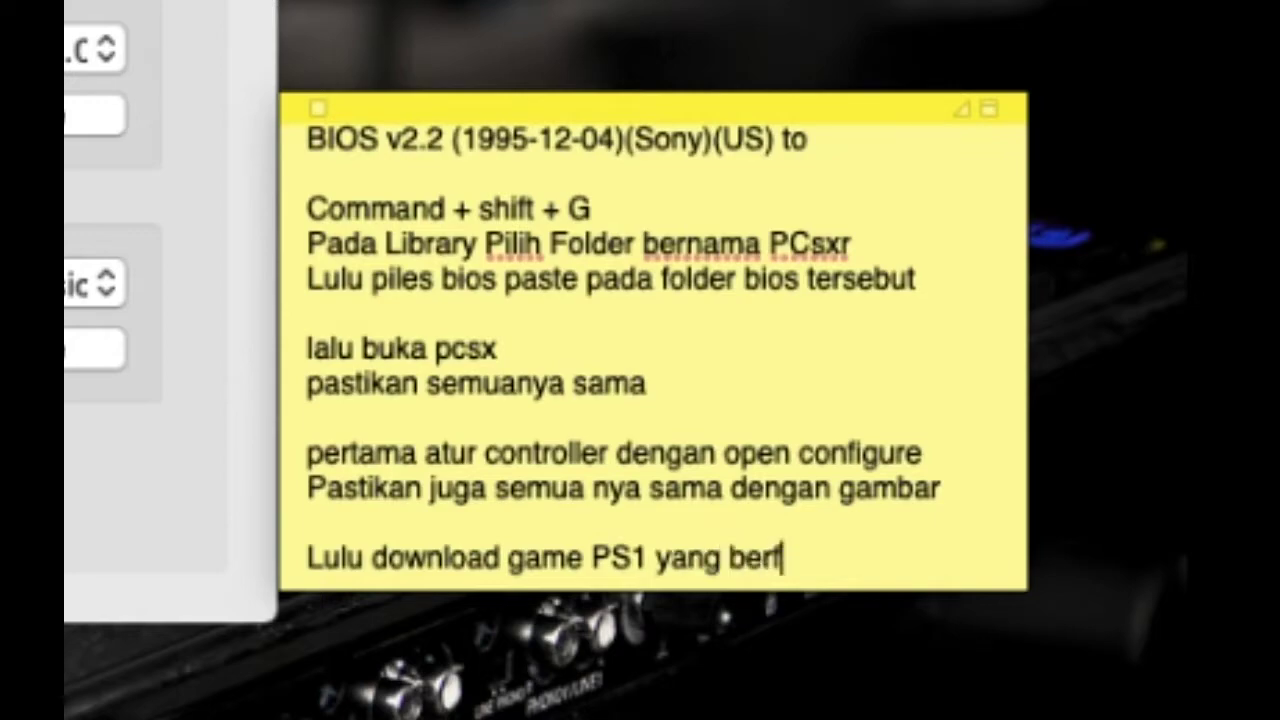
text(ormat ISO)
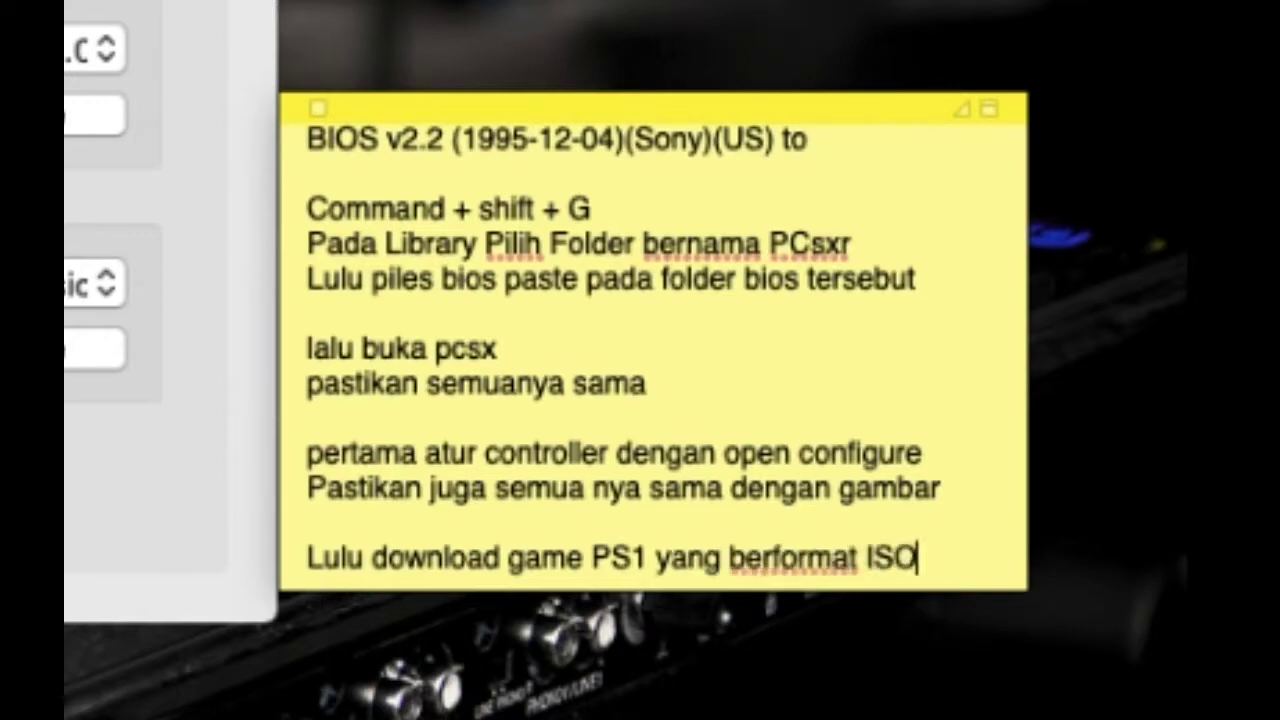
key(Return)
text(linknya)
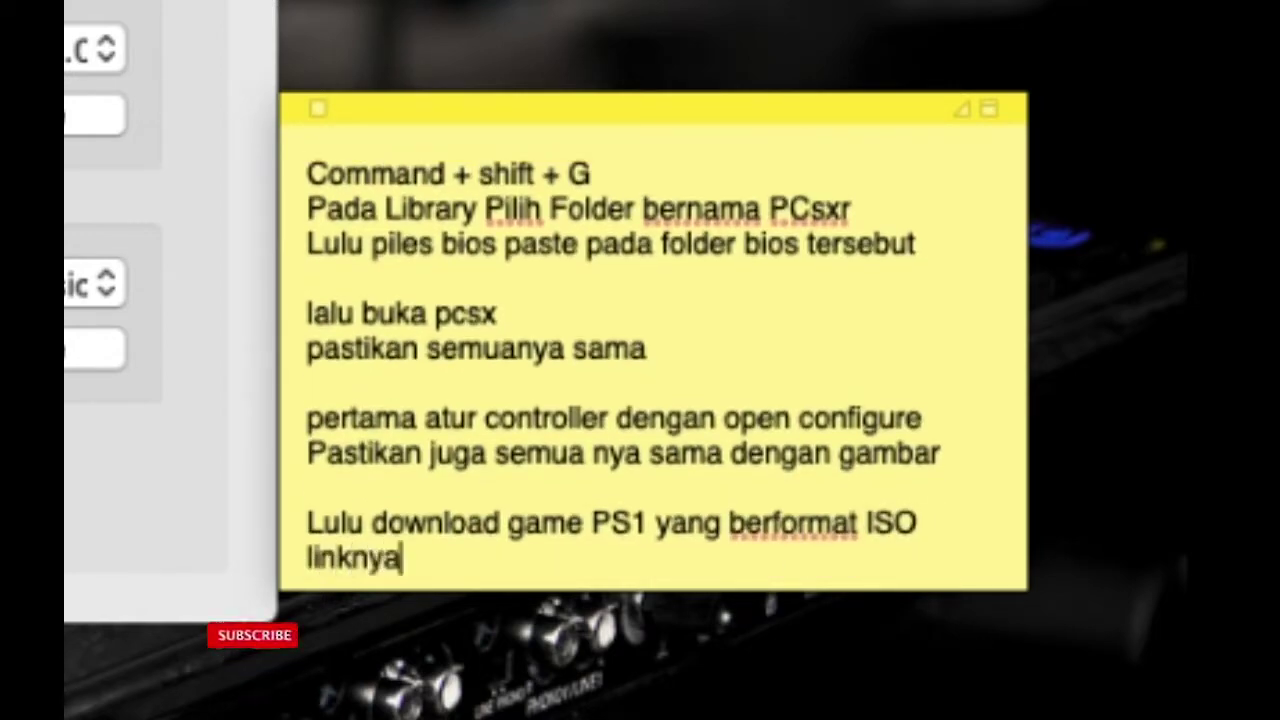
text( ada di deskripsi)
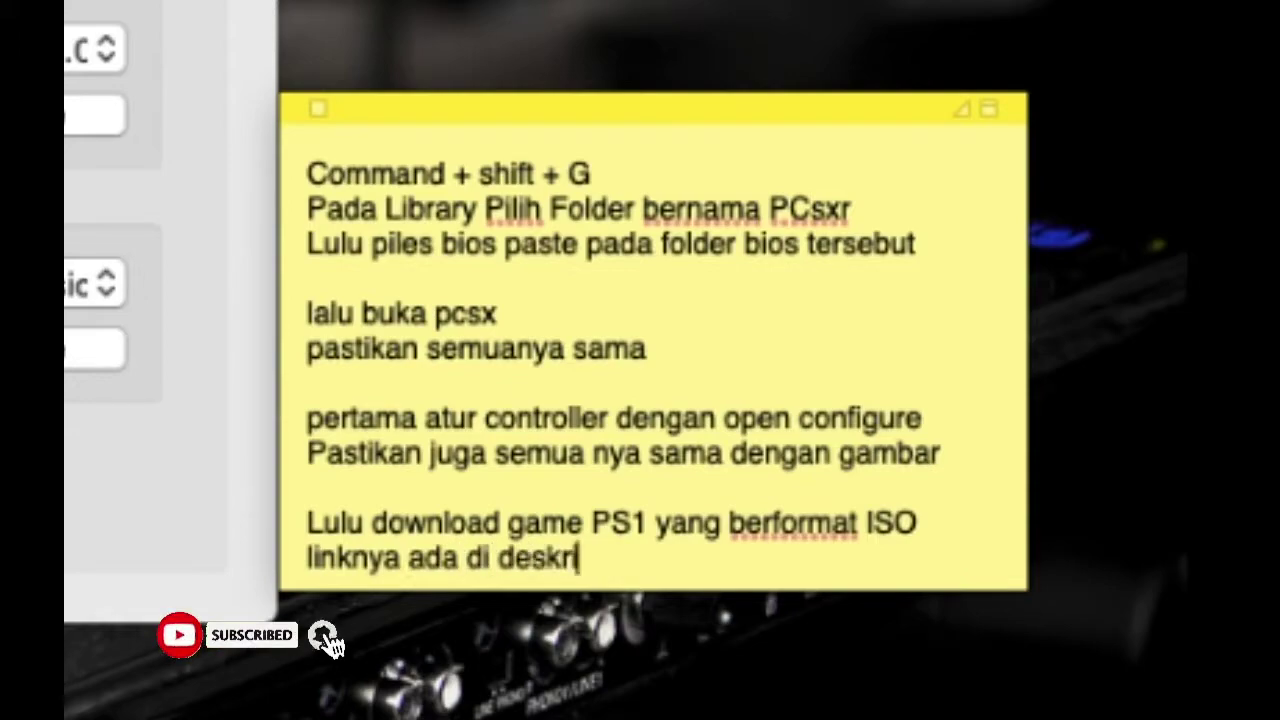
key(Return)
key(Return)
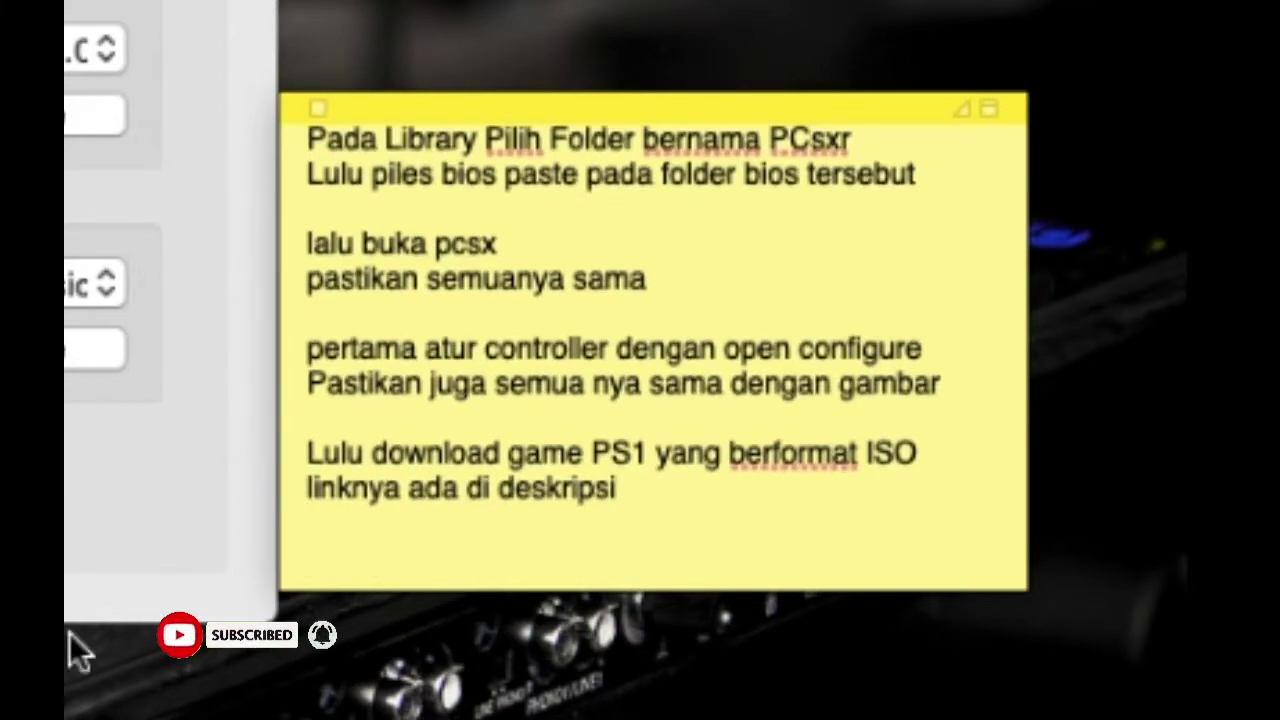
Step: Add the line "Untuk membuka game pada pcsxr plih file dan run iso" at the end of the sticky note
text(untuk membuka )
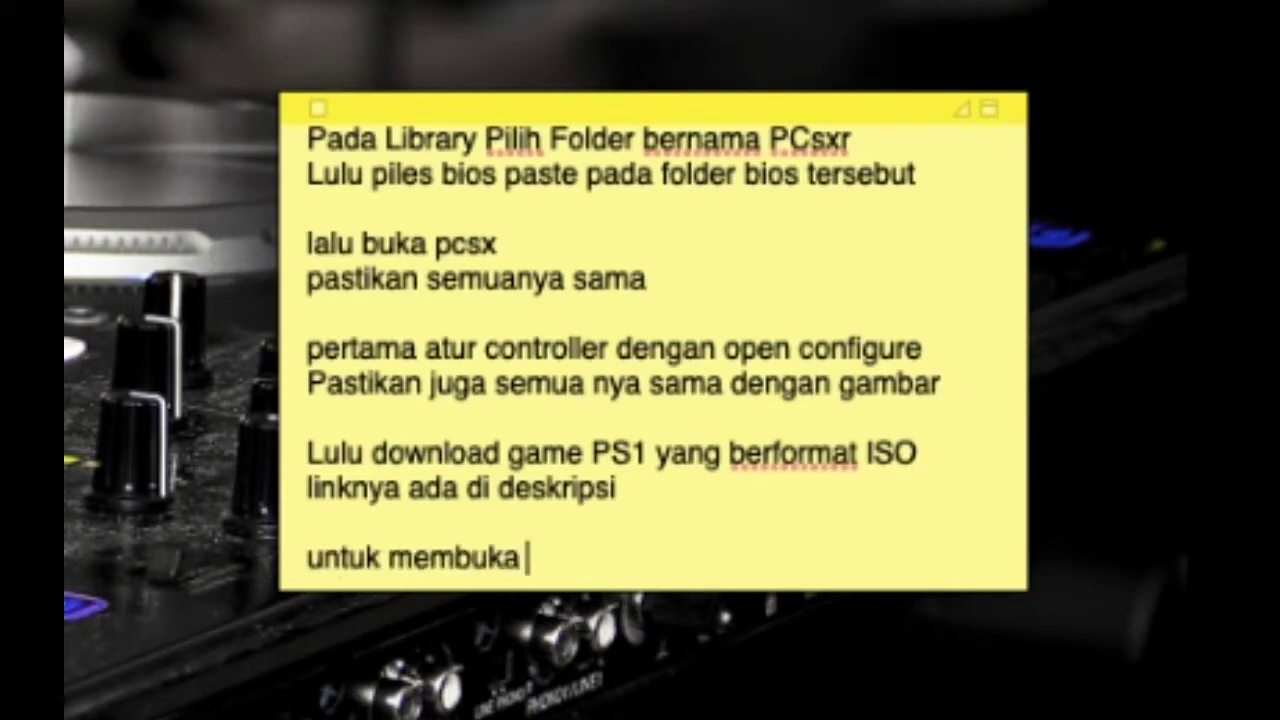
text(game)
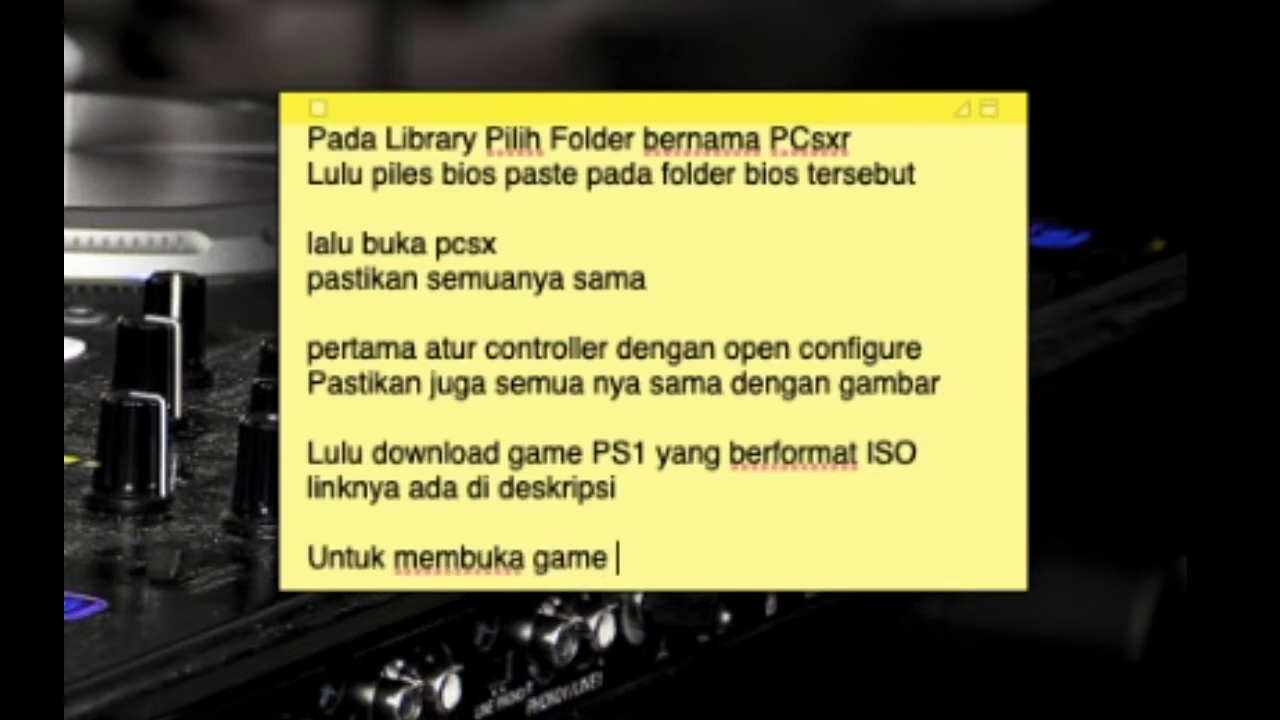
text(pada psc)
key(BackSpace)
key(BackSpace)
text(csxr pilih fi)
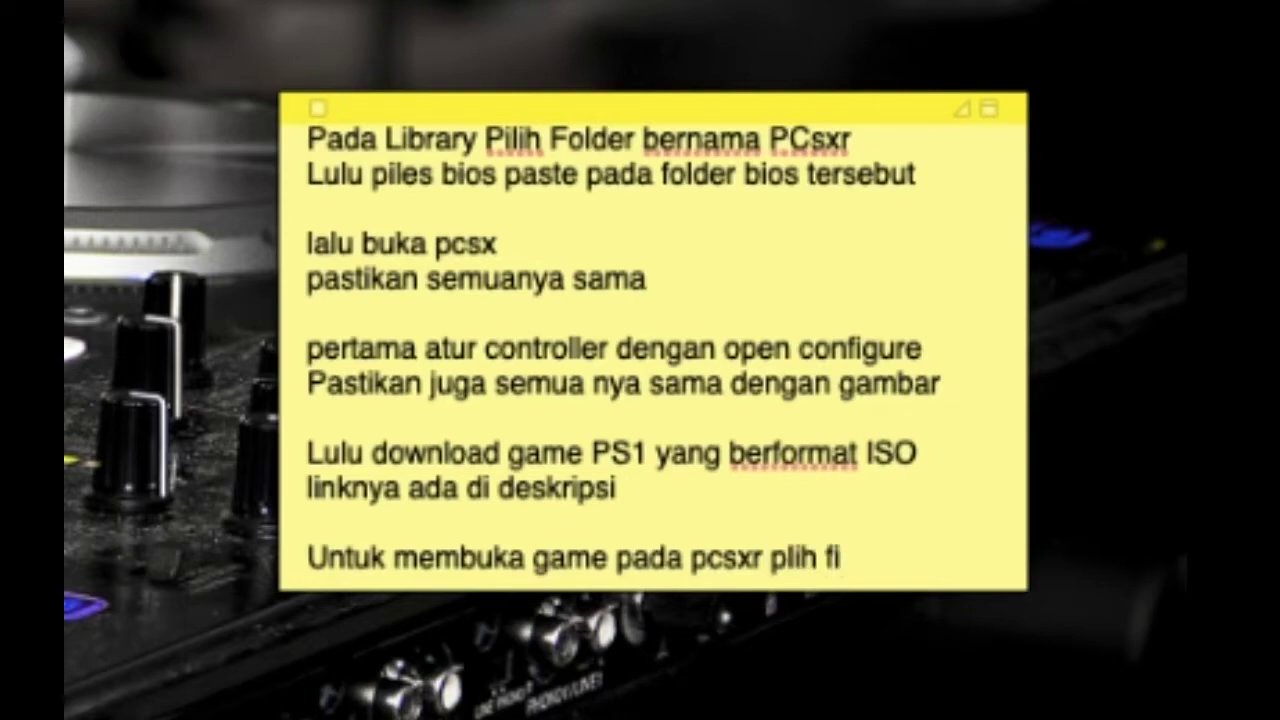
key(super+Tab)
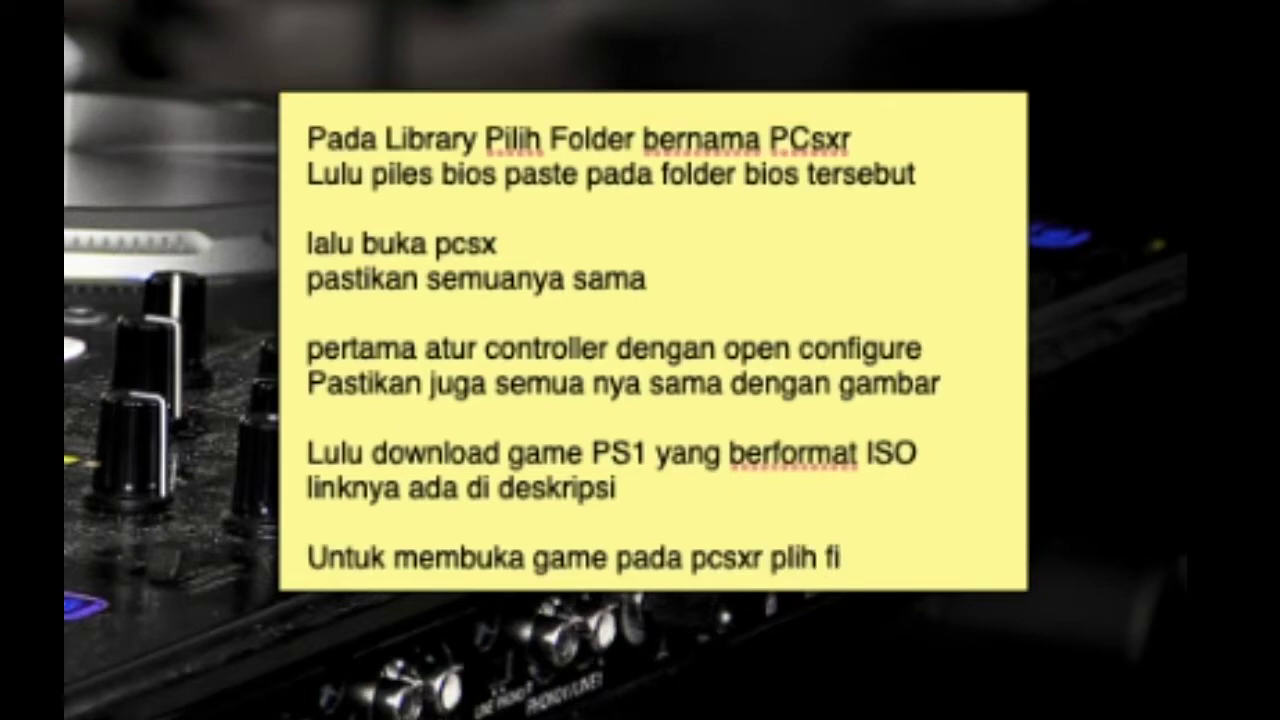
click(896, 541)
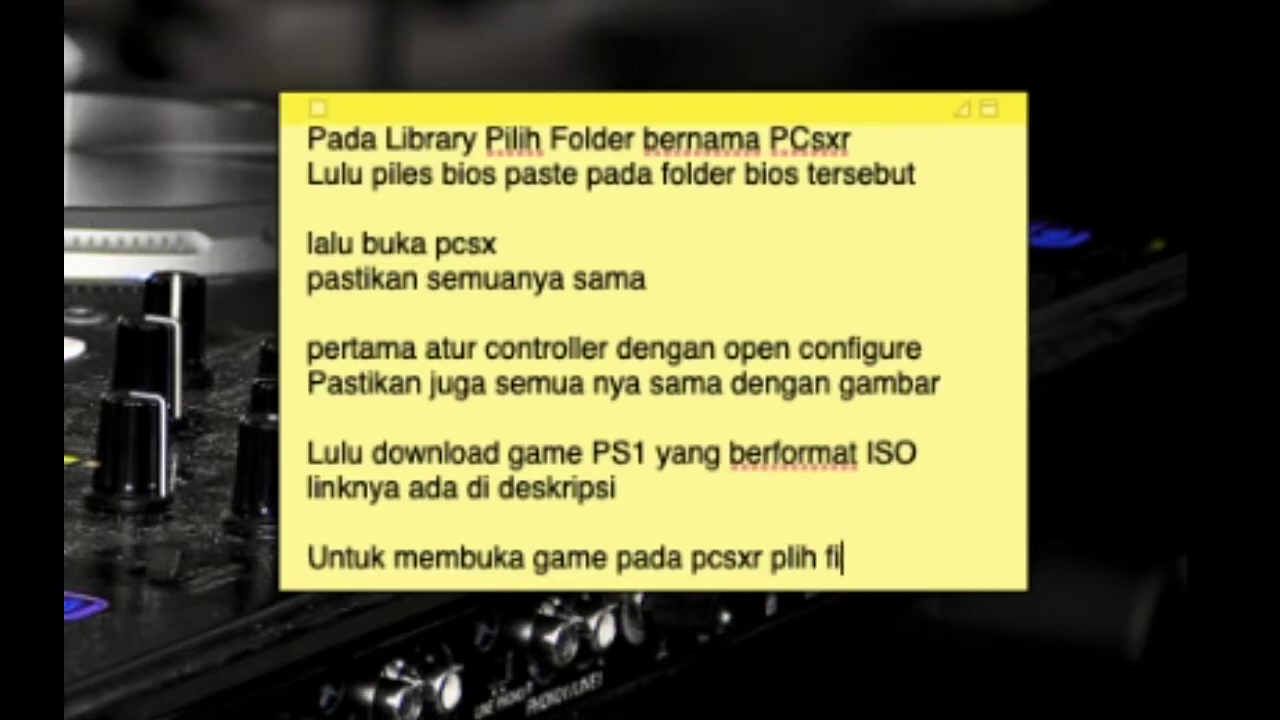
key(super+Tab)
click(898, 558)
text(le dan ru)
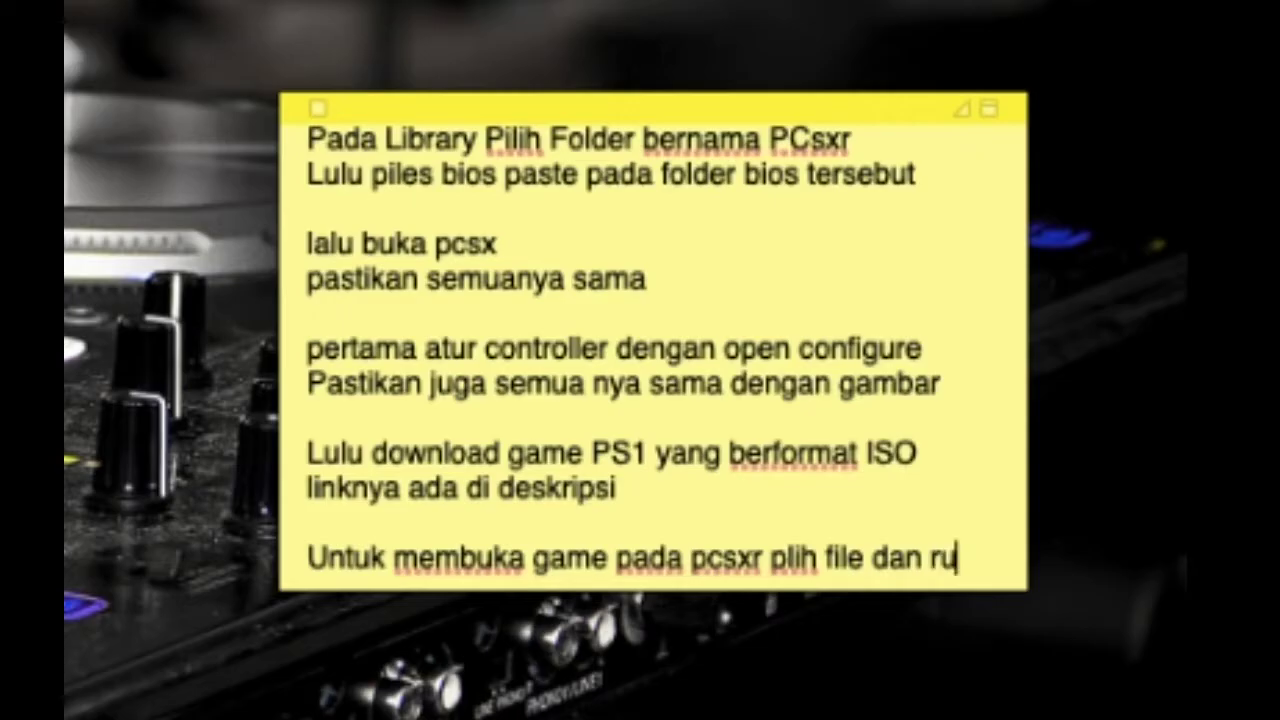
text(n iso)
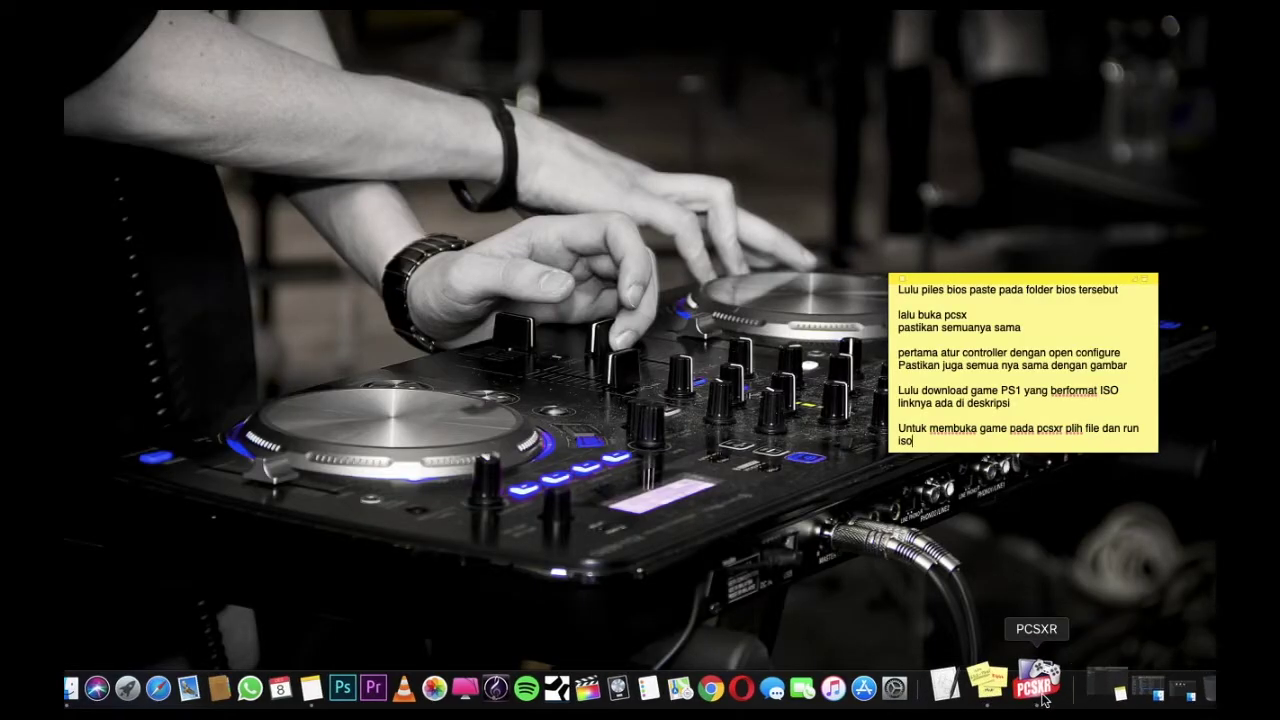
Step: Switch to PCSXR and start its Run ISO command to bring up the game file chooser
click(1040, 688)
click(175, 4)
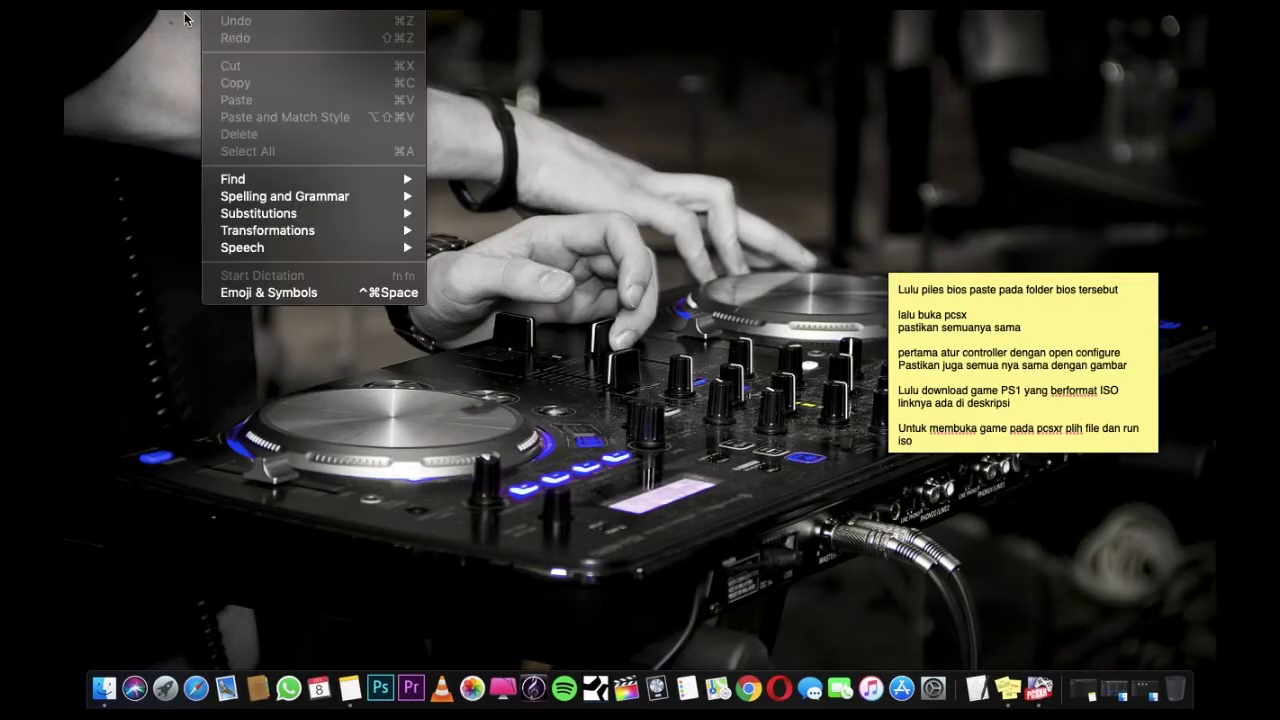
mouse_move(180, 5)
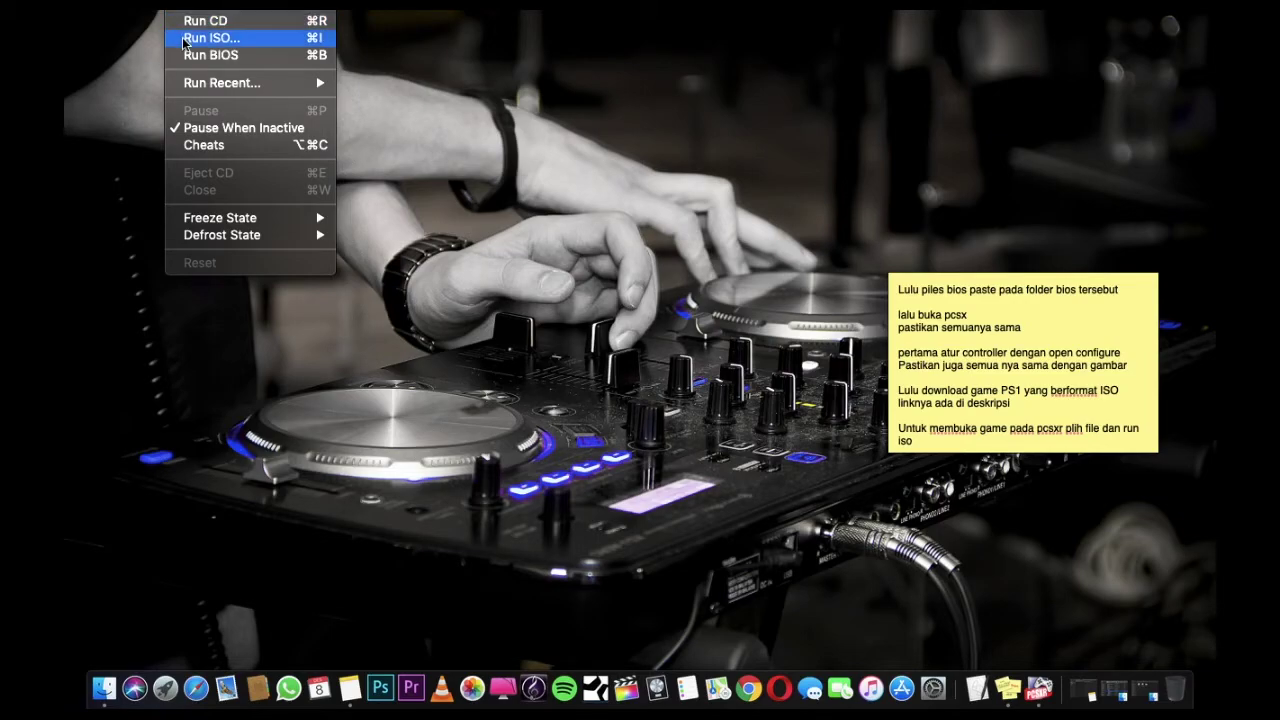
click(185, 38)
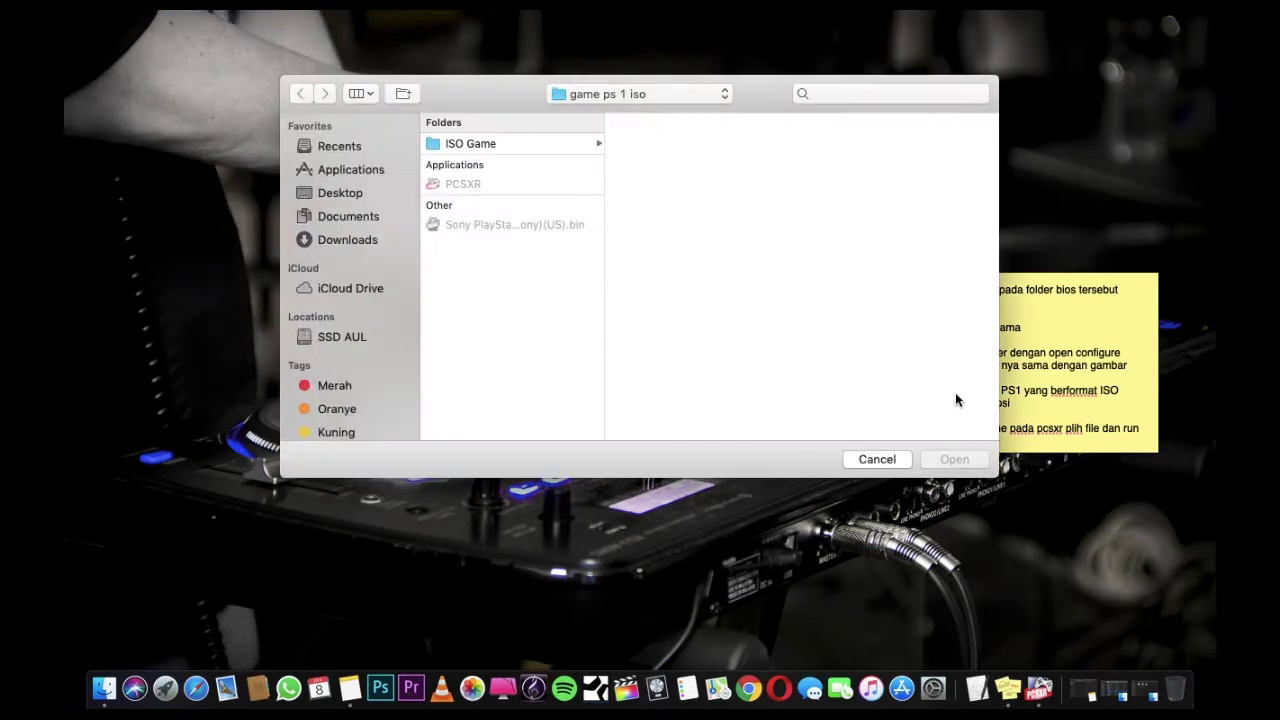
Step: Continue the last sticky note sentence with "carilah file iso yang teal di download"
click(1051, 414)
text(cailah)
key(BackSpace)
key(BackSpace)
text(rila)
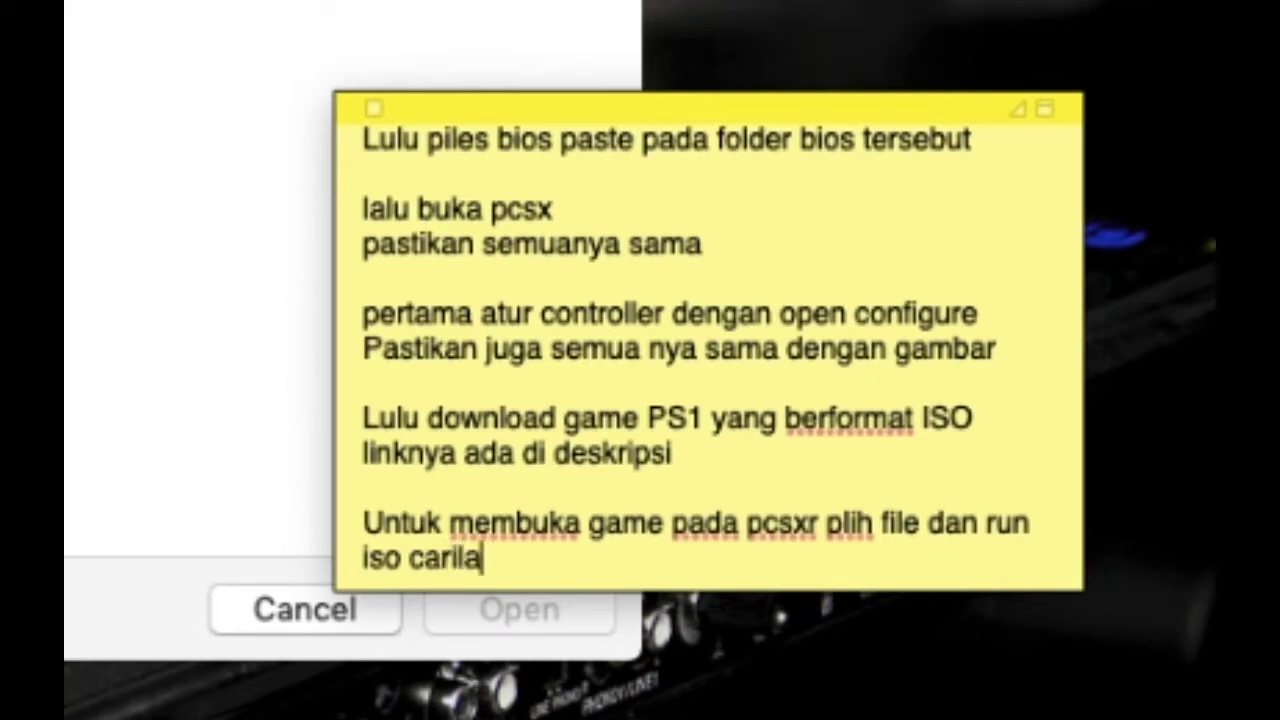
text(h fileiso yangb)
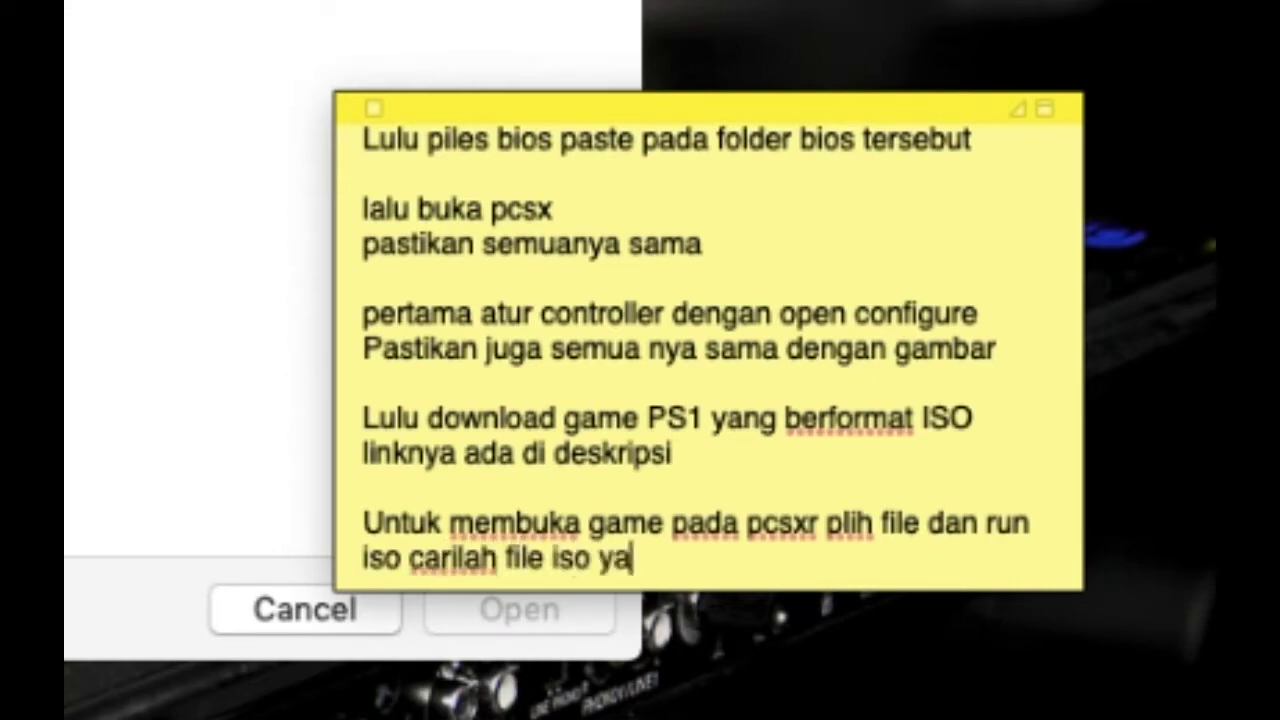
key(BackSpace)
text(te)
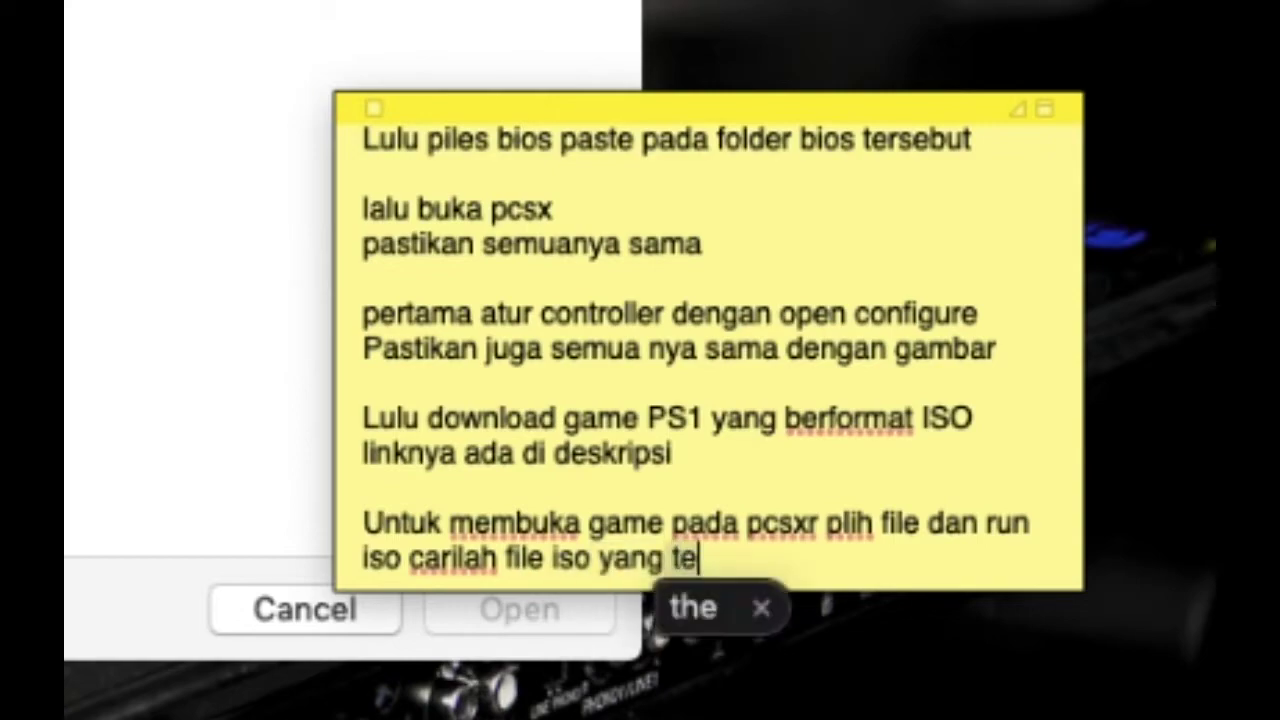
text(al di download)
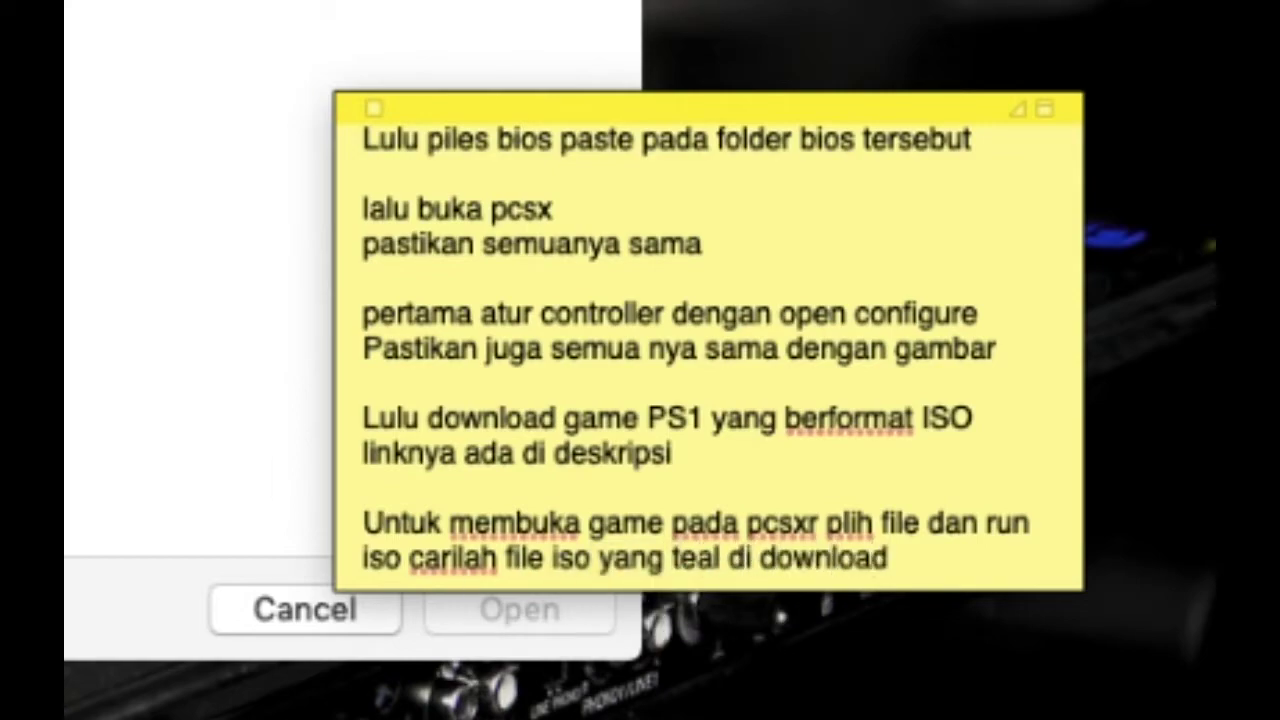
Step: Correct the misspelled word "teal" to "telah" in the sticky note's last sentence and start a new line below it
click(733, 560)
key(BackSpace)
key(BackSpace)
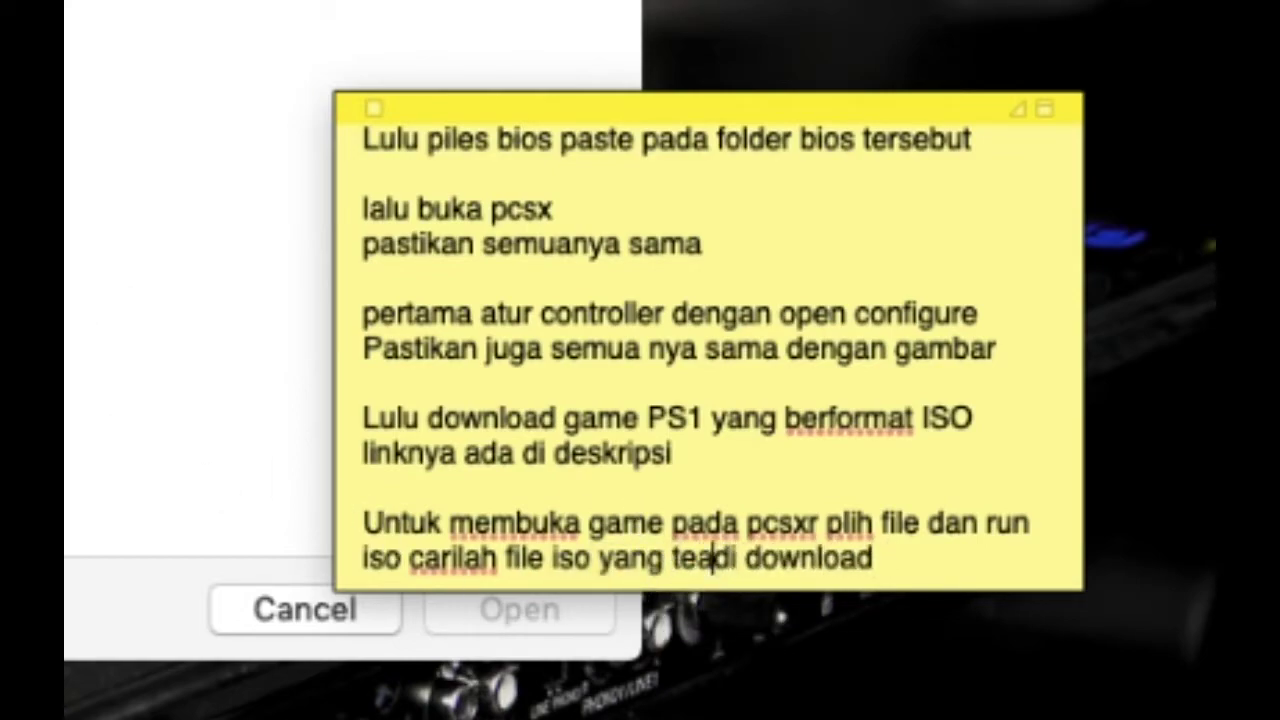
key(BackSpace)
text(lah)
click(975, 555)
key(Return)
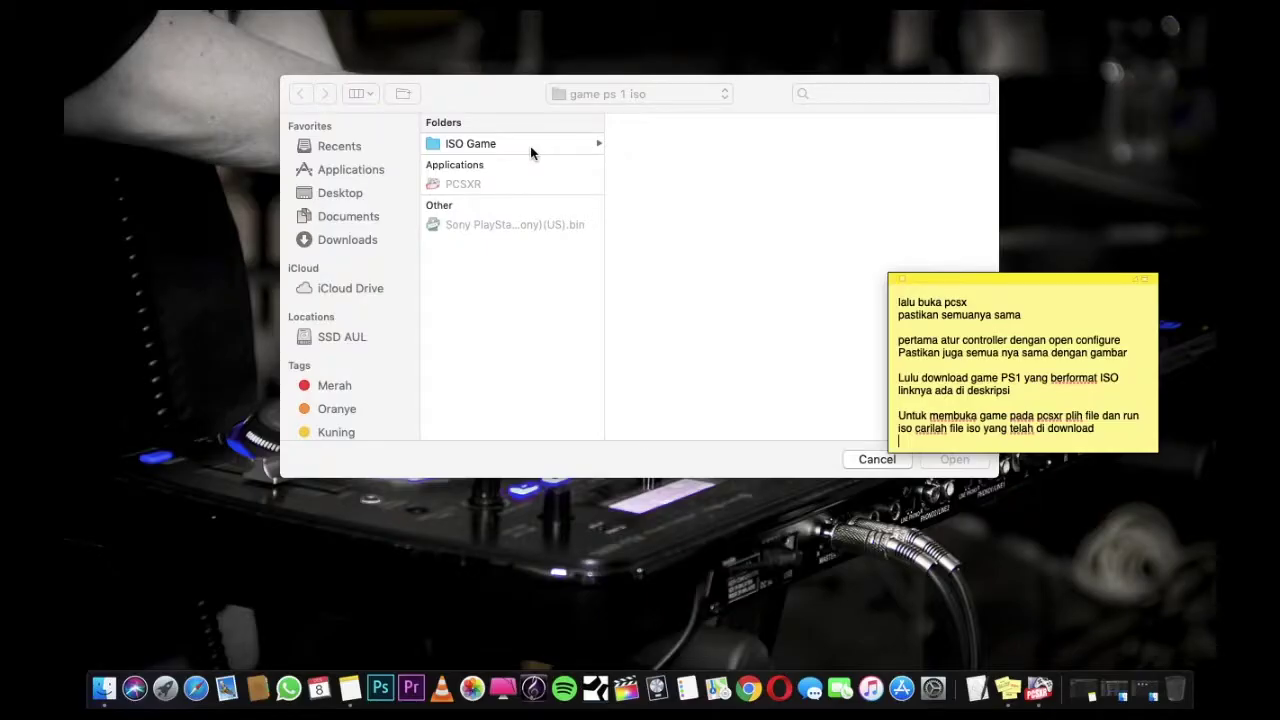
Step: Open the Bakusou Kyoudai Let's & Go!! - Eternal Wings (Japan) ISO from the ISO Game folder
click(533, 150)
click(557, 152)
click(651, 143)
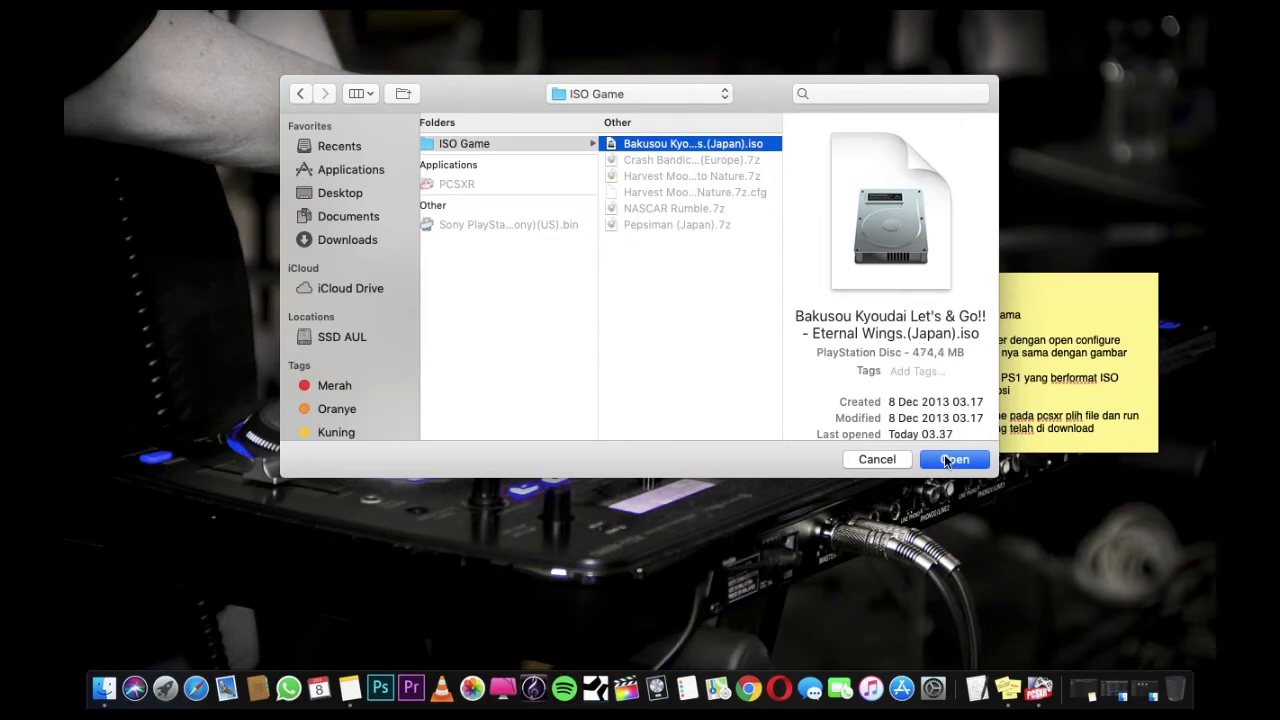
click(945, 461)
Step: Add the closing line "Selamat bermain :)" to the sticky note, separated from the text above by a blank line
click(1057, 282)
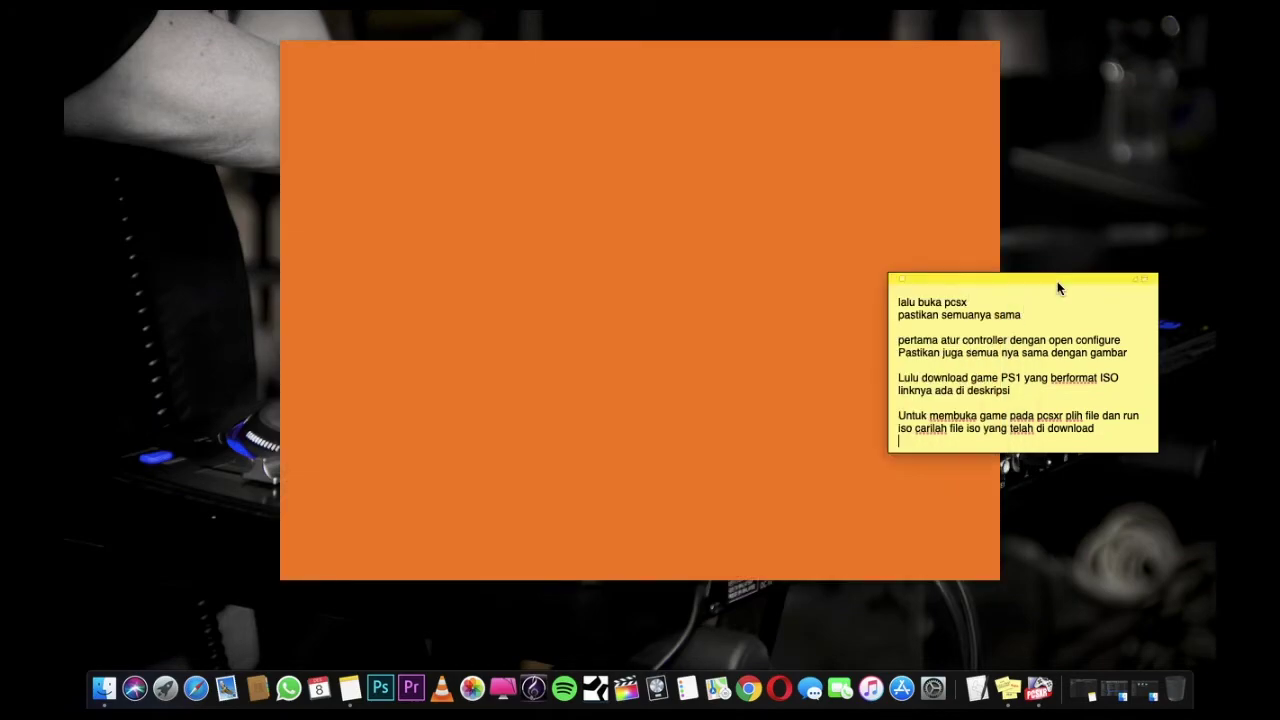
click(951, 440)
key(Return)
text(selamat b)
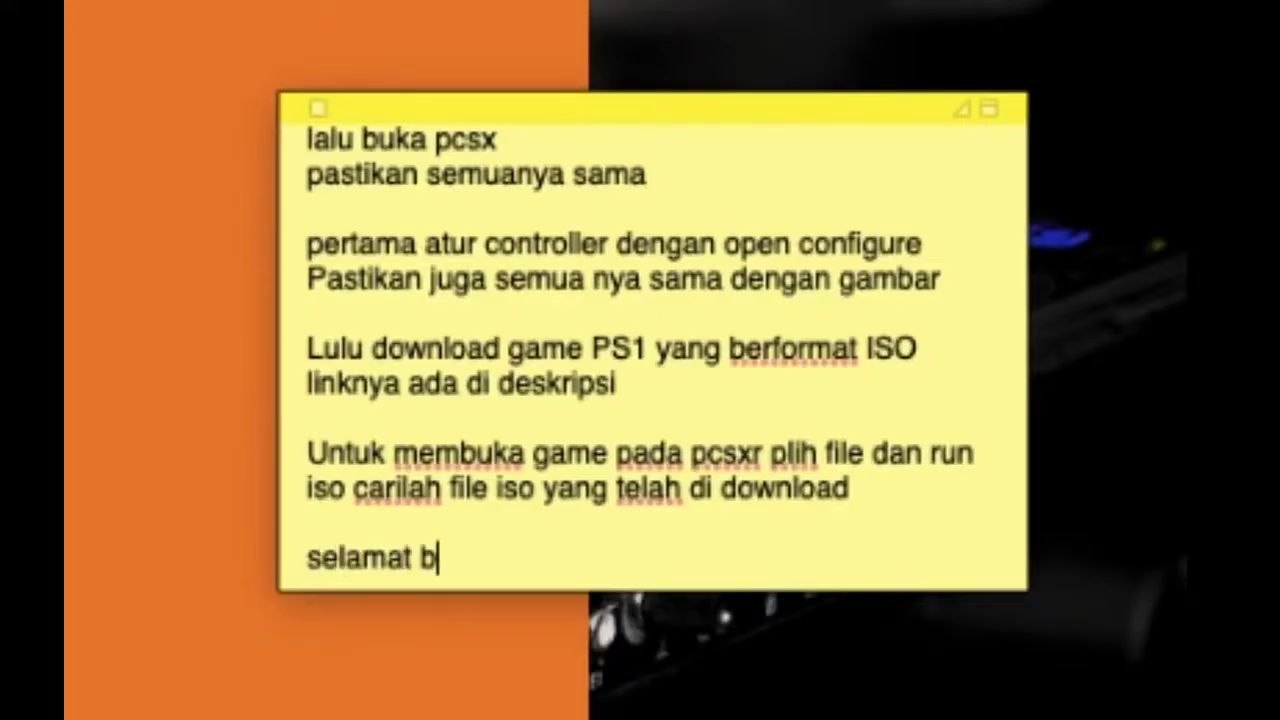
text(ermain :))
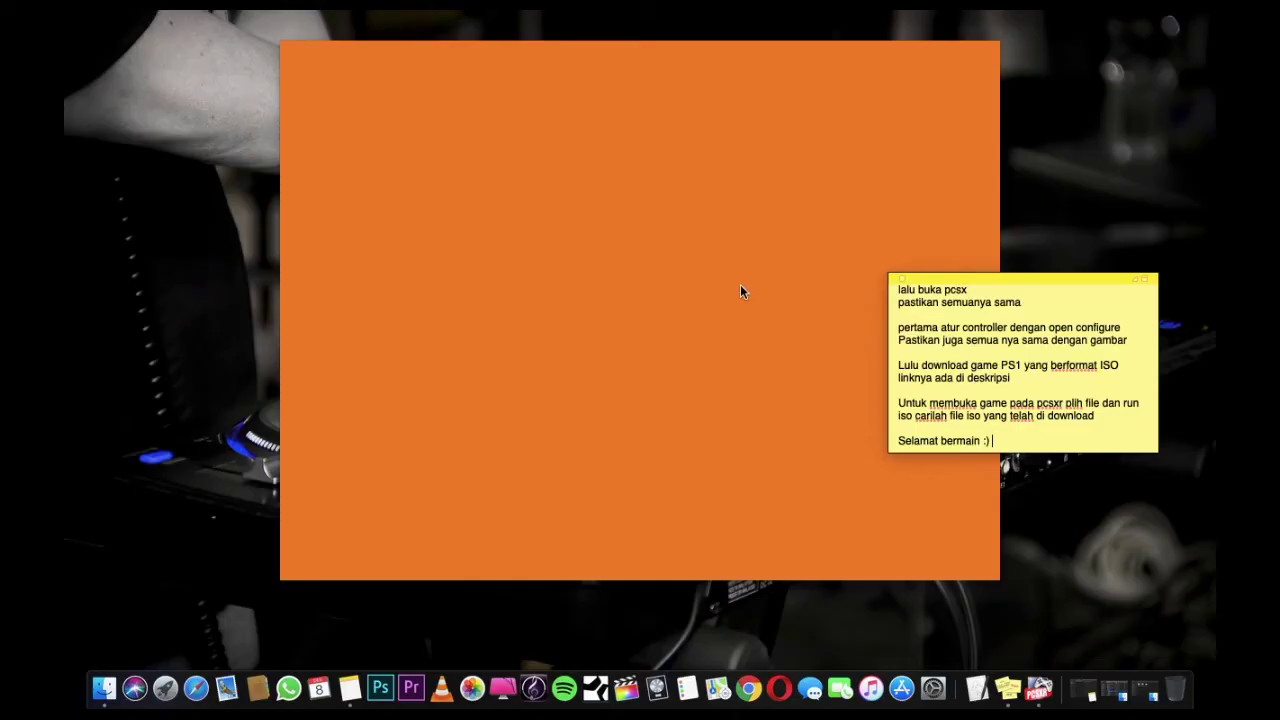
Step: Return to the emulated game, start it from the title screen and answer the question about loading game data
click(740, 283)
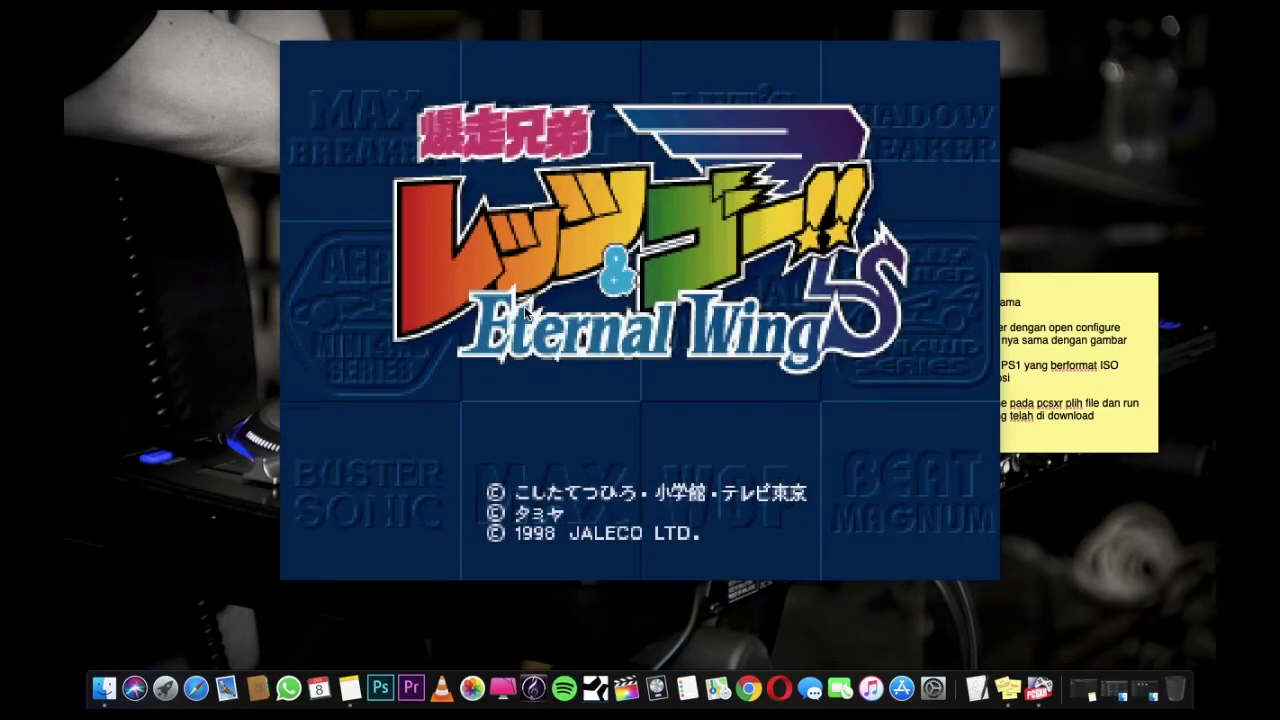
key(Return)
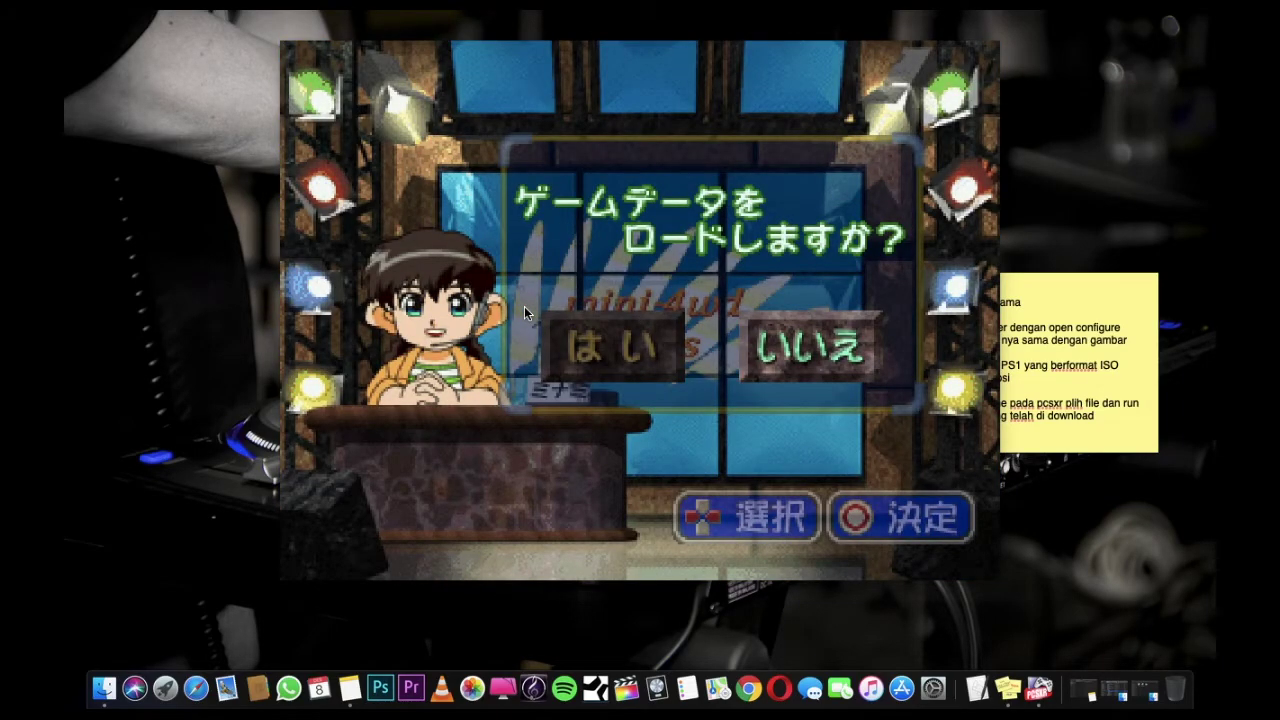
key(x)
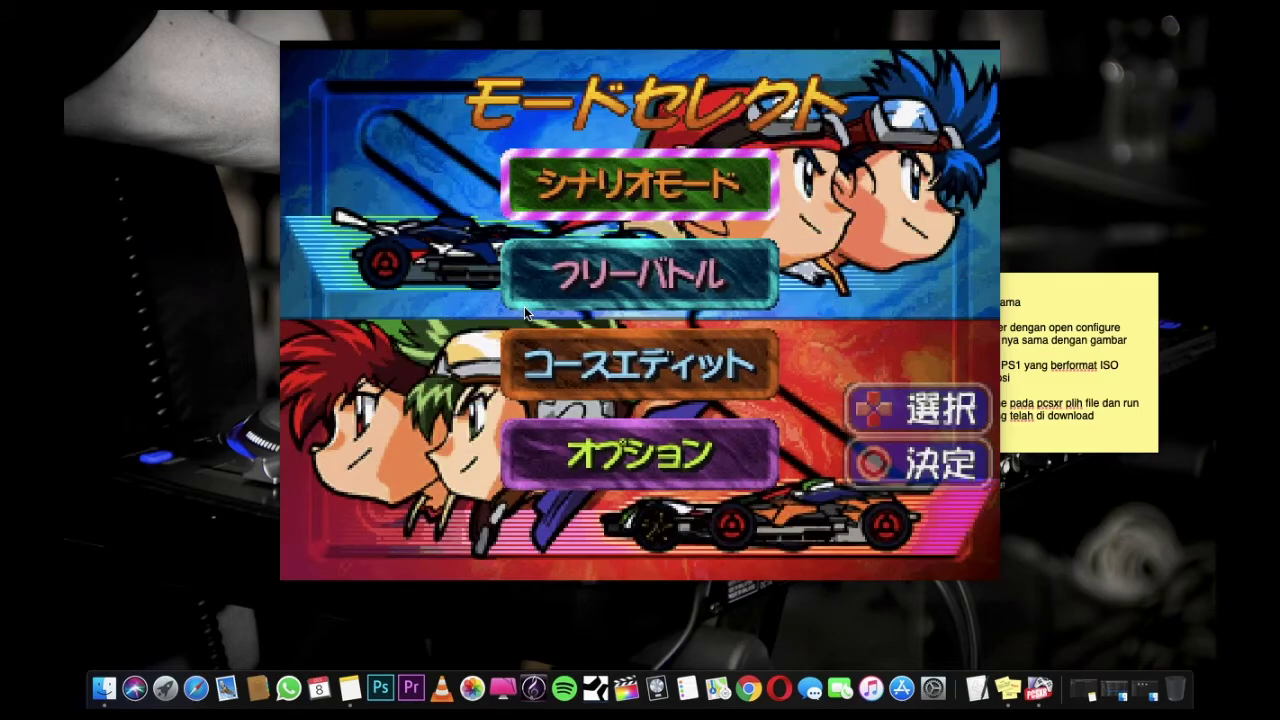
Step: Choose the free battle mode (フリーバトル) and enter its 1P vs COM setup
key(Down)
key(x)
key(Up)
key(x)
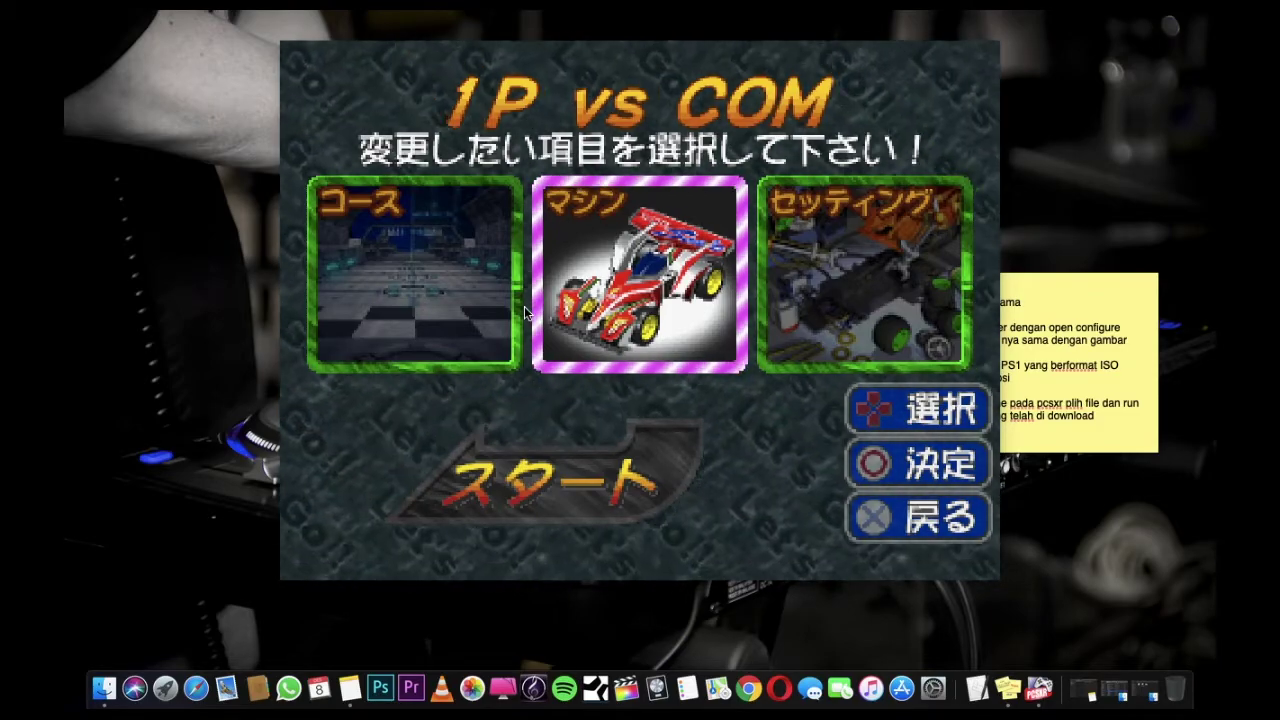
Step: Change the player's machine (マシン) to the blue Magnum car of the blue-haired racer
key(x)
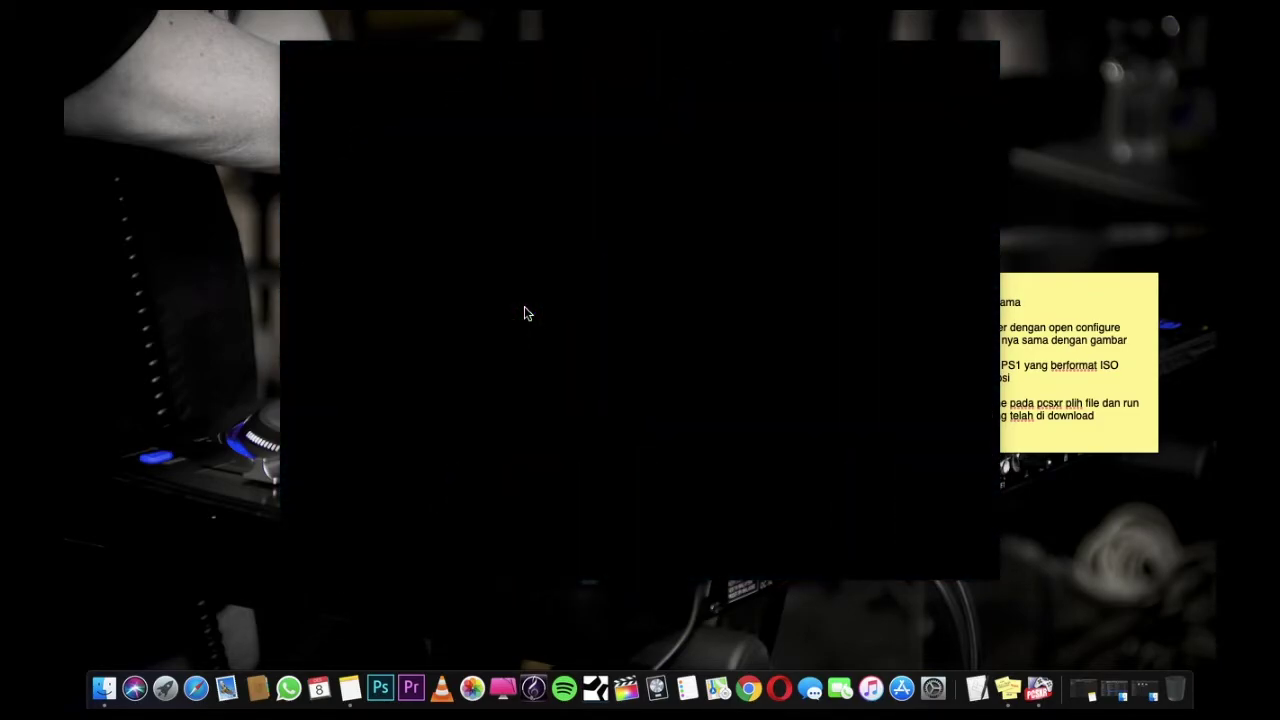
key(Right)
key(Right)
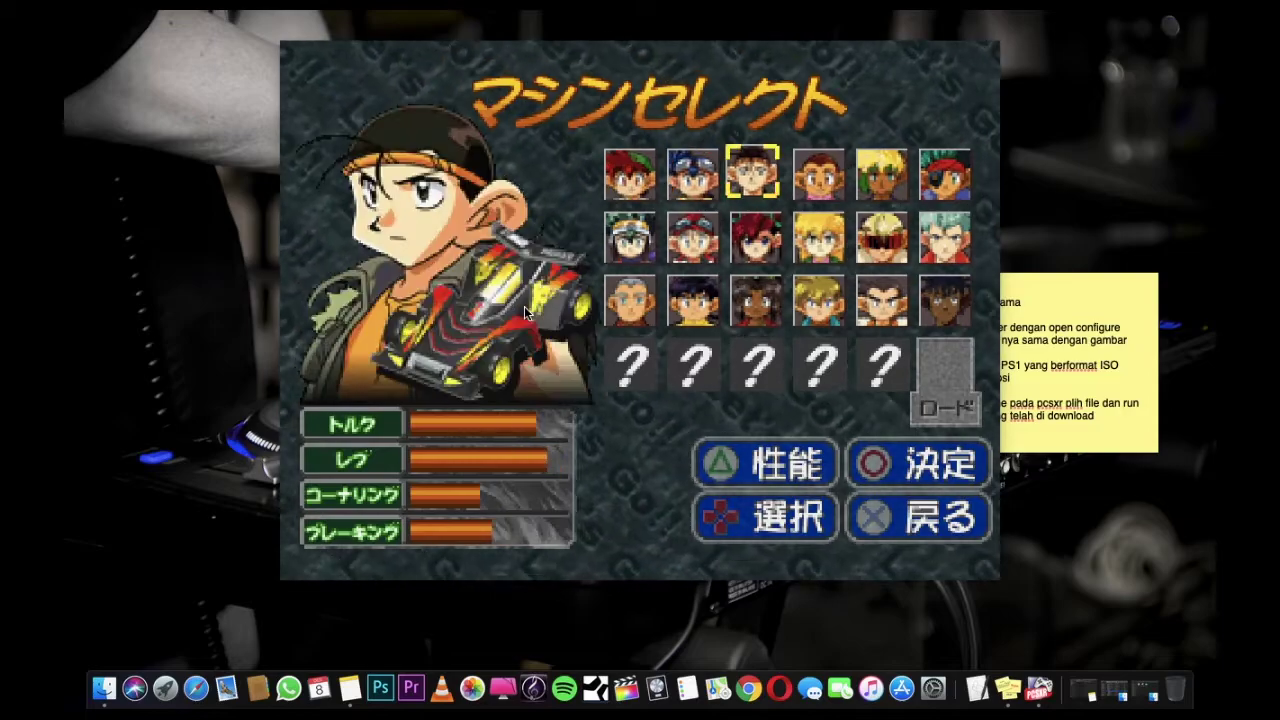
key(Left)
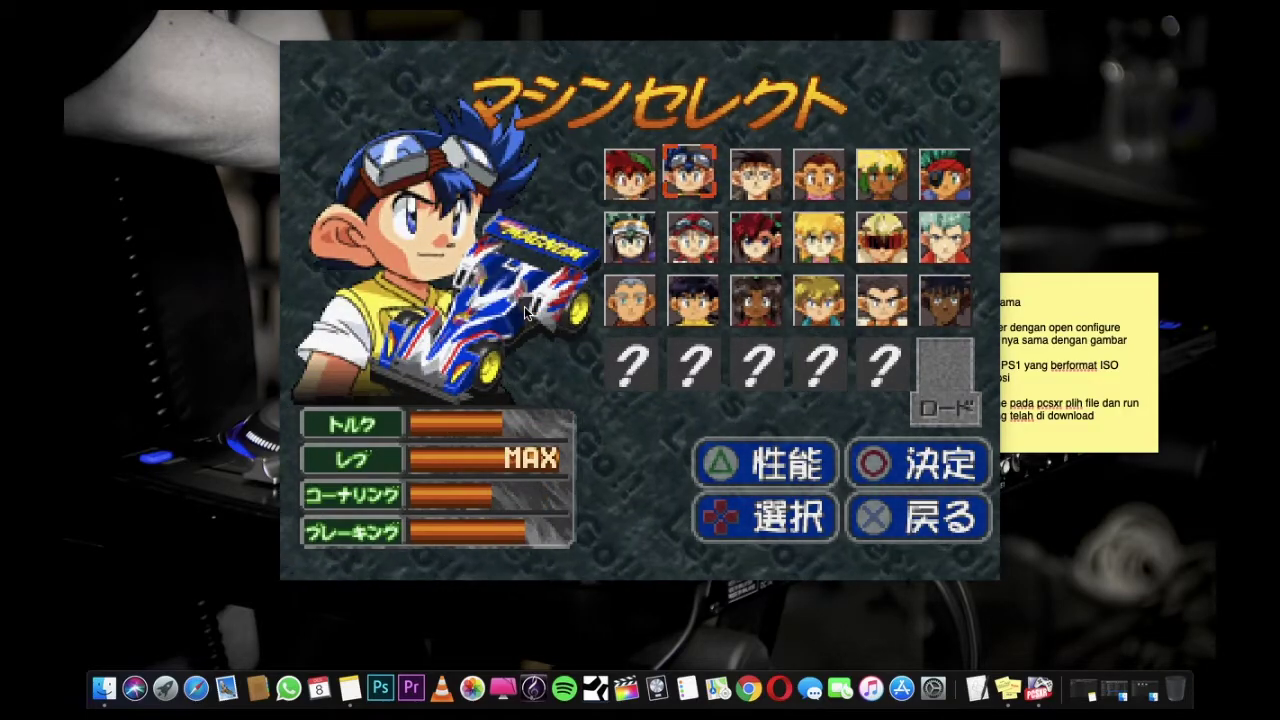
key(x)
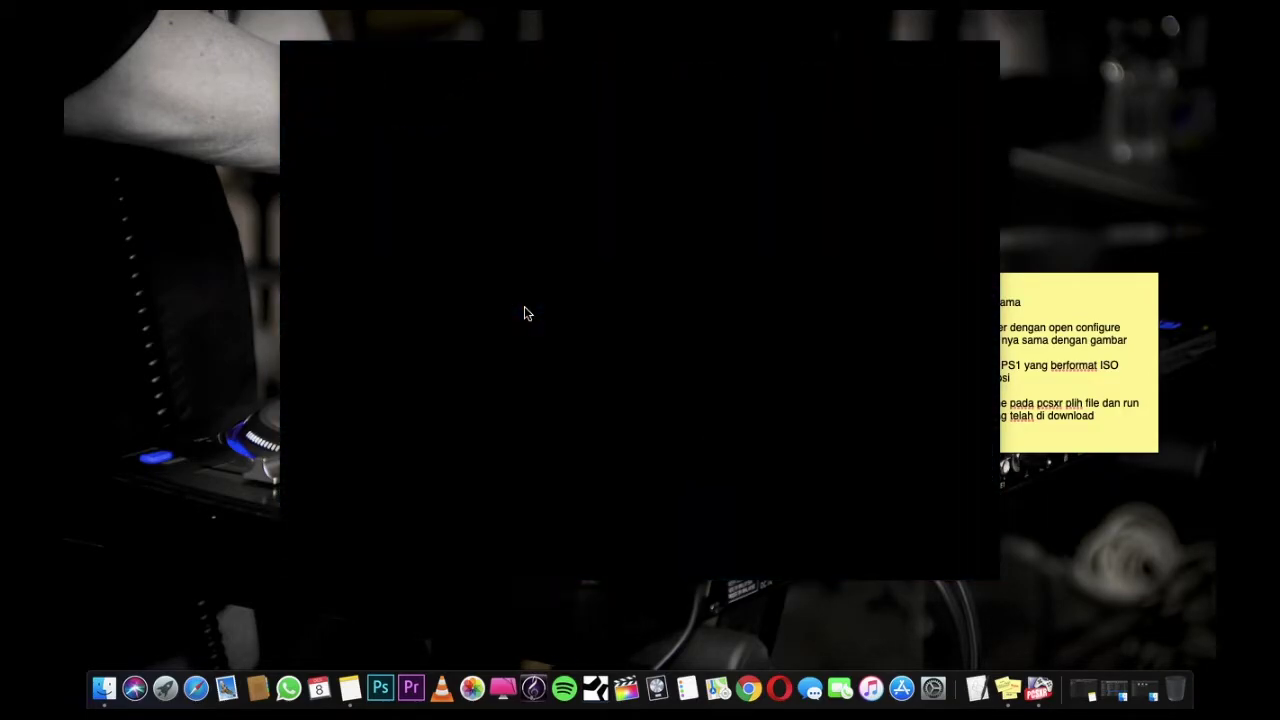